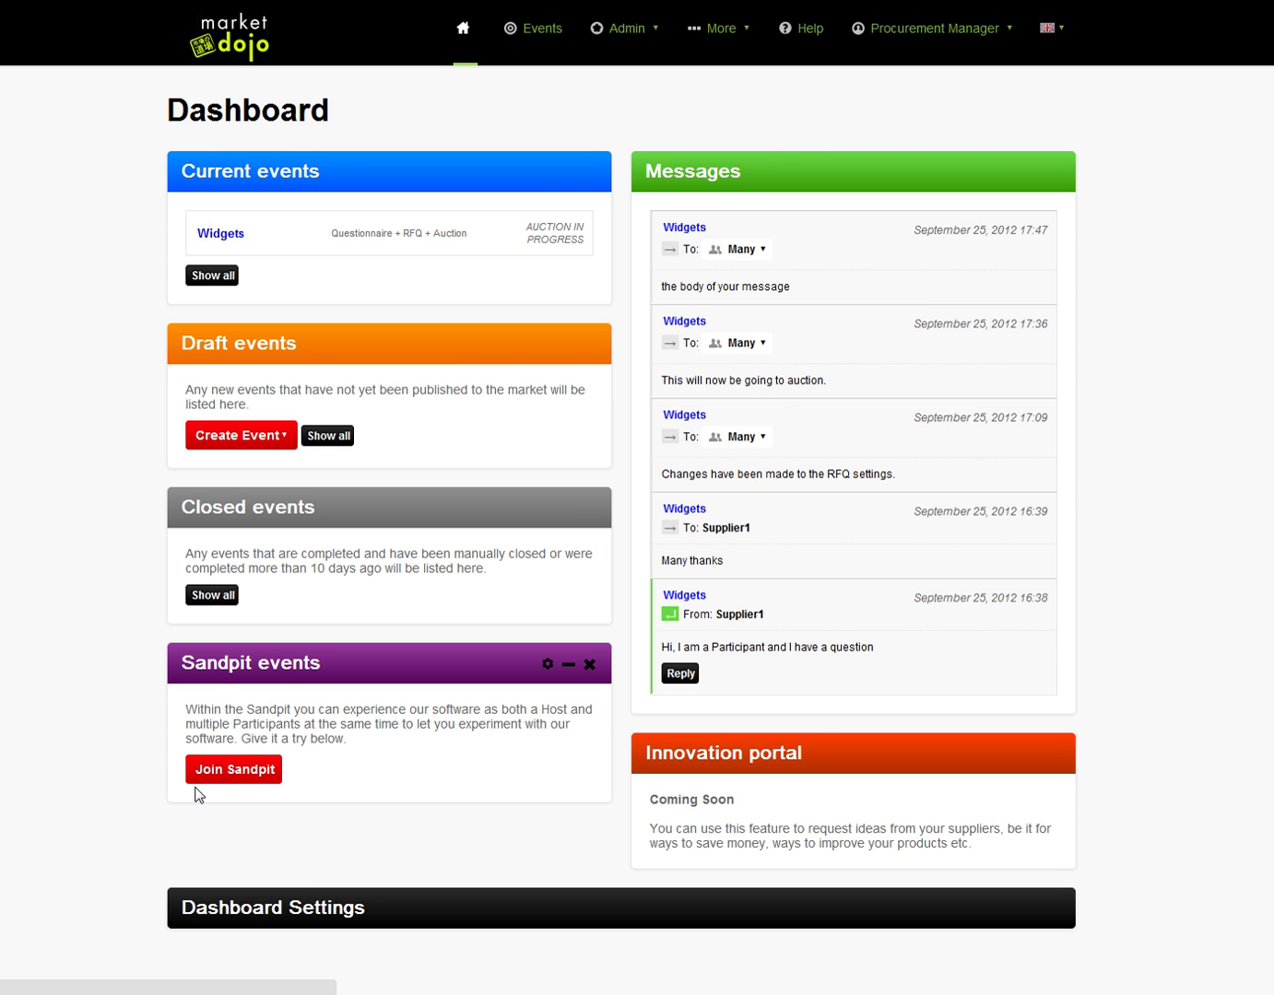
Step: Join the Sandpit practice environment from the dashboard and check which role is active
{"action": "left_click", "coordinate": [716, 28]}
{"action": "left_click", "coordinate": [228, 770]}
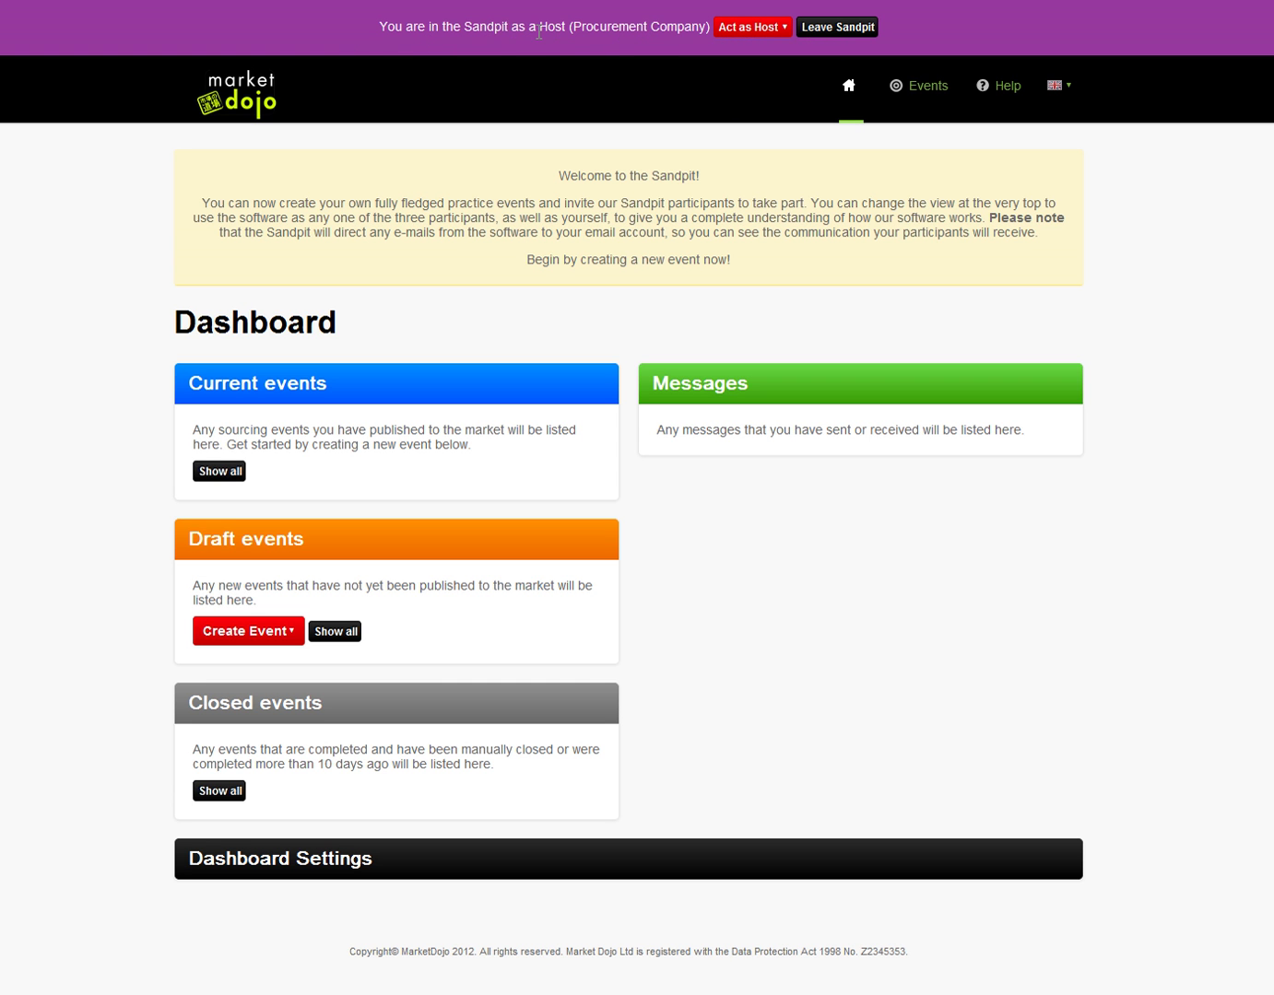
{"action": "left_click_drag", "start_coordinate": [691, 26], "coordinate": [591, 35]}
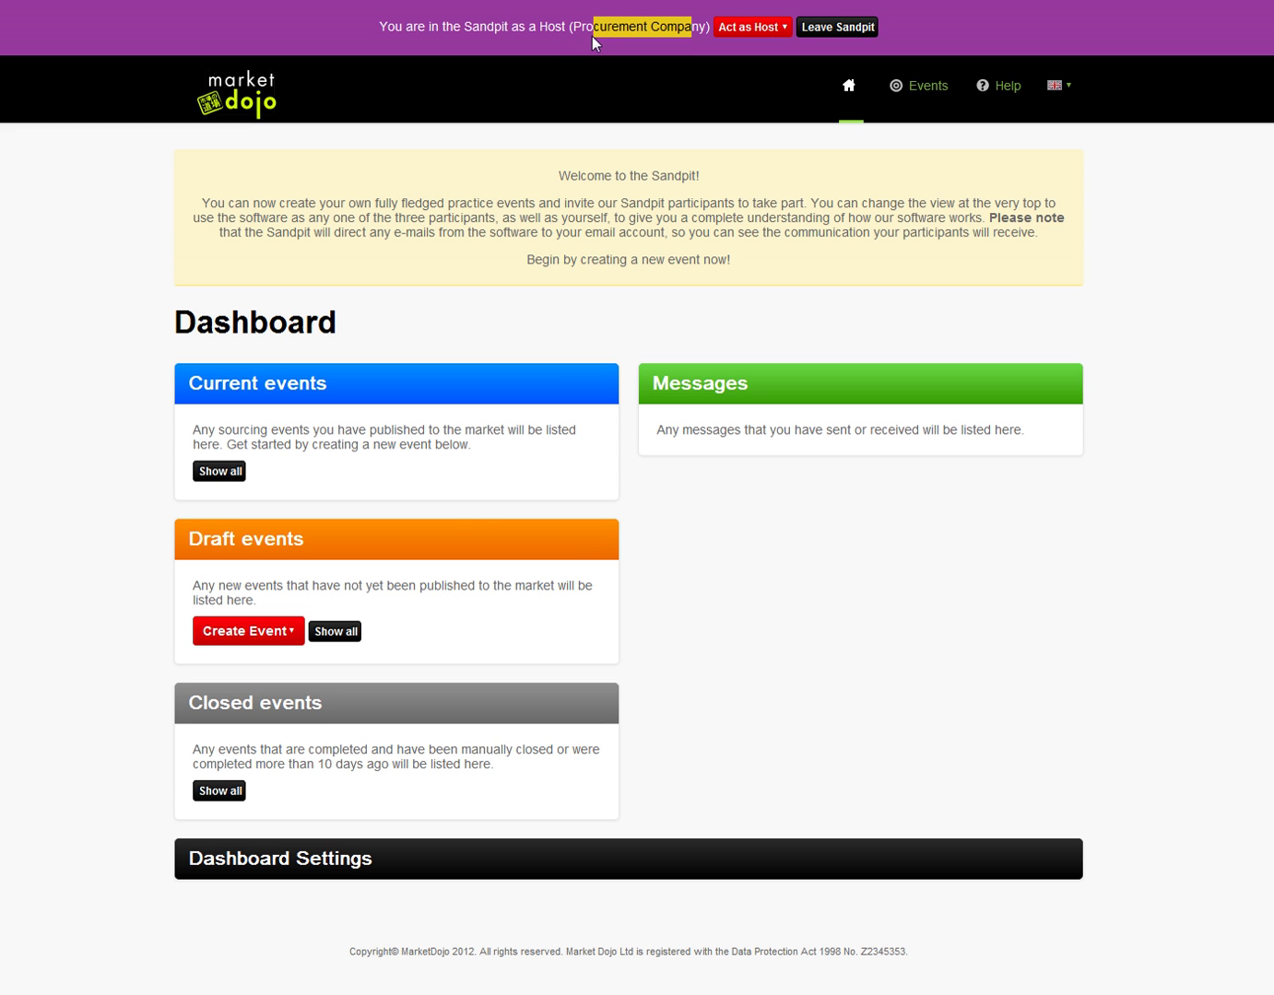
{"action": "left_click", "coordinate": [592, 36]}
Step: Switch to acting as Sandpit Co 1 to view the participant dashboard, and return to acting as Host
{"action": "left_click", "coordinate": [751, 29]}
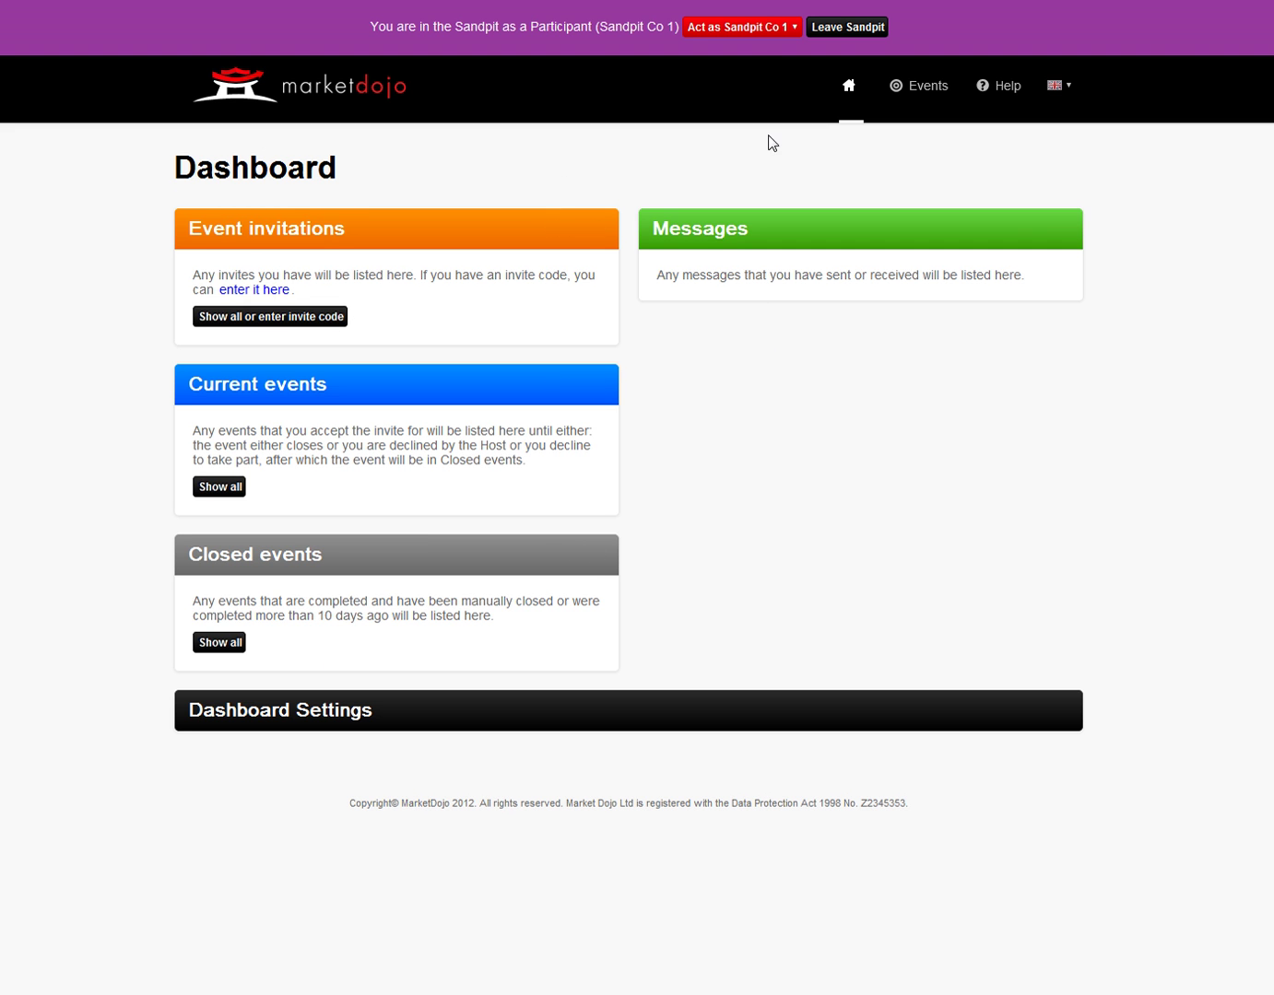
{"action": "left_click", "coordinate": [763, 31]}
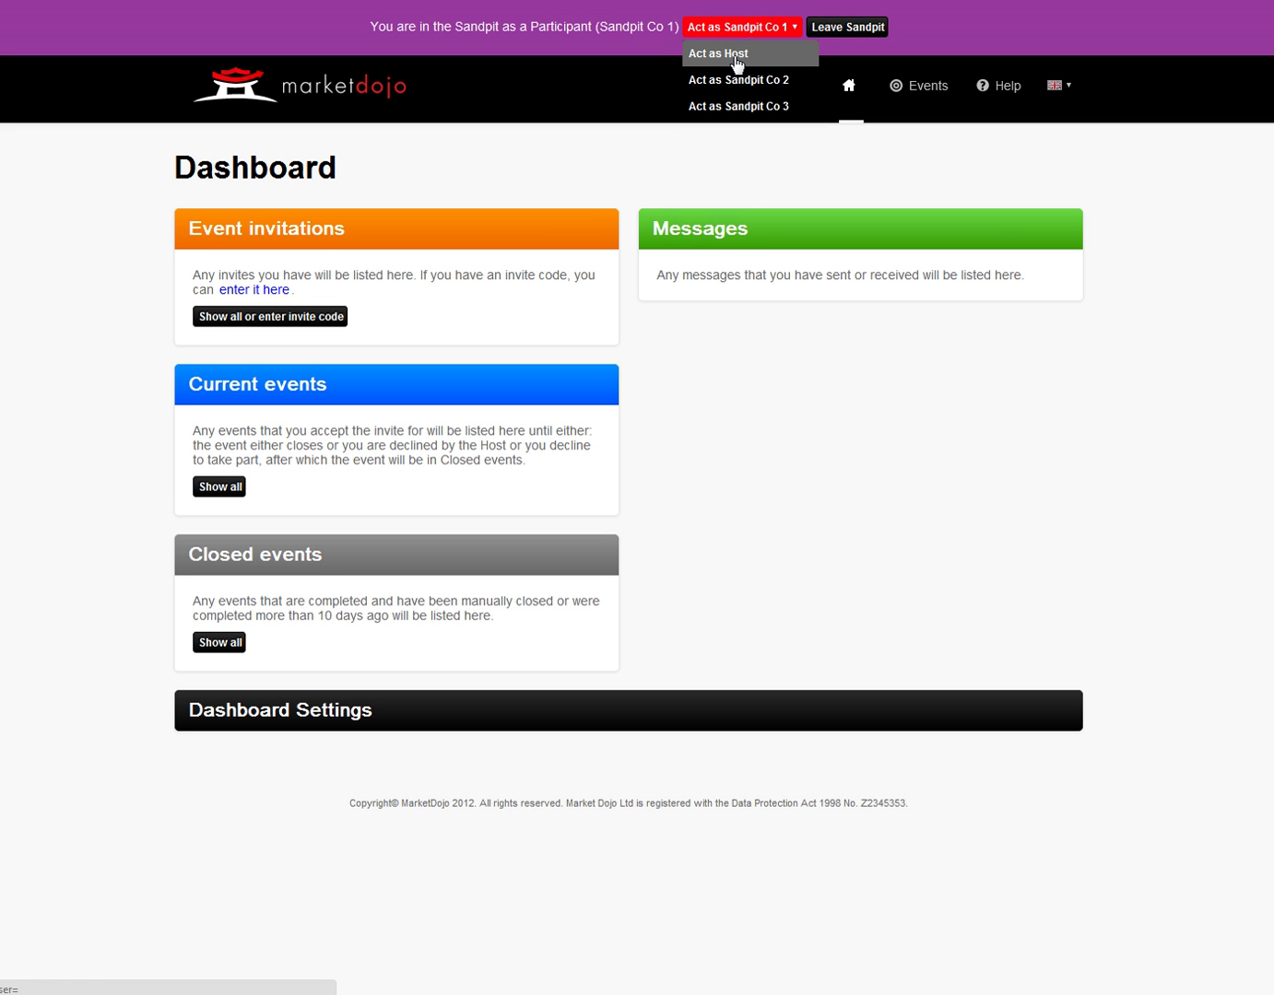
{"action": "left_click", "coordinate": [735, 57]}
Step: Create a new event and name it "Demo"
{"action": "left_click", "coordinate": [263, 478]}
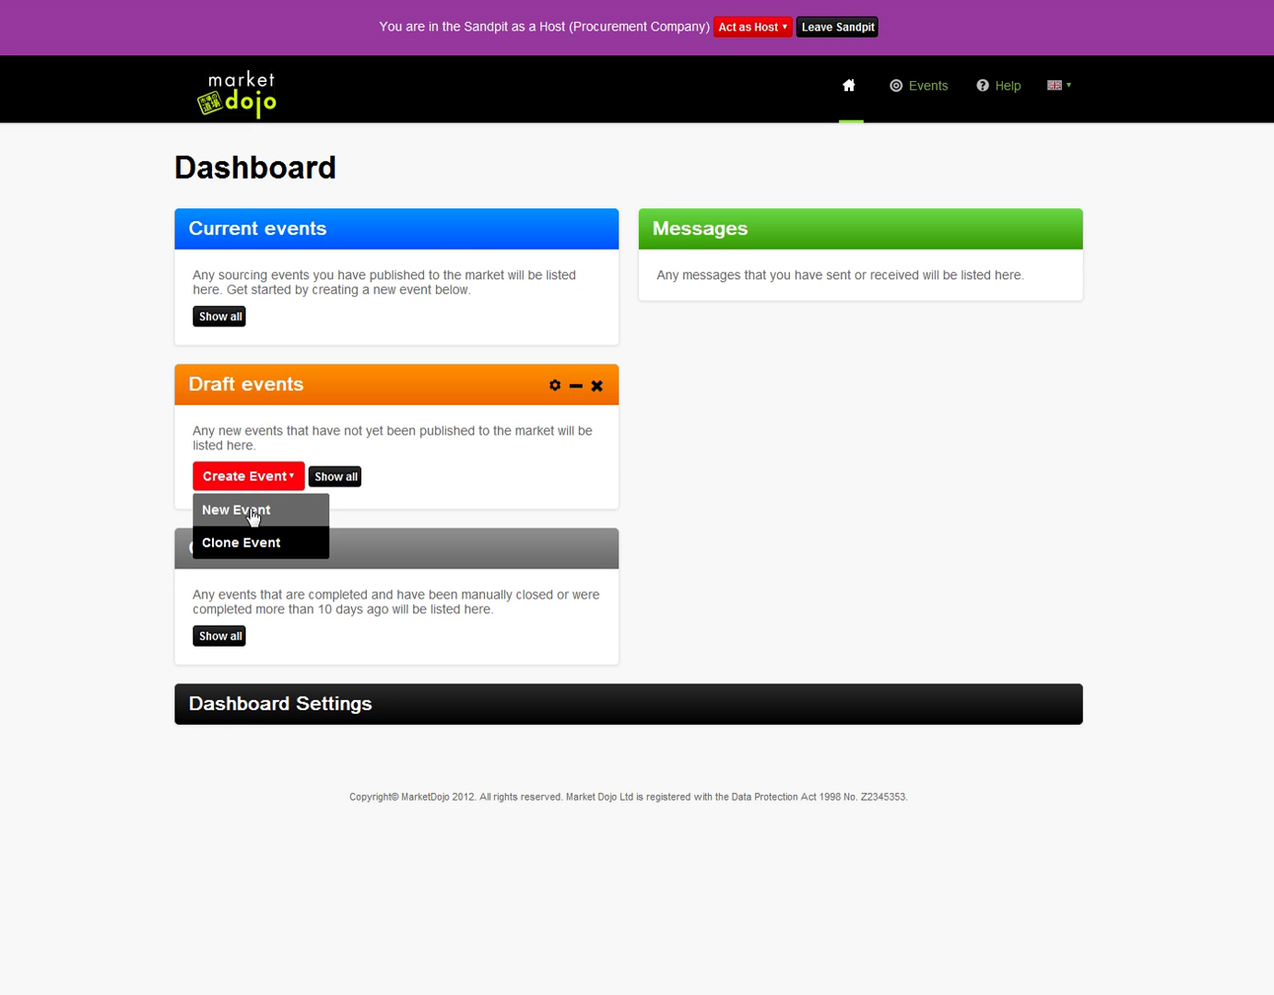
{"action": "left_click", "coordinate": [271, 512]}
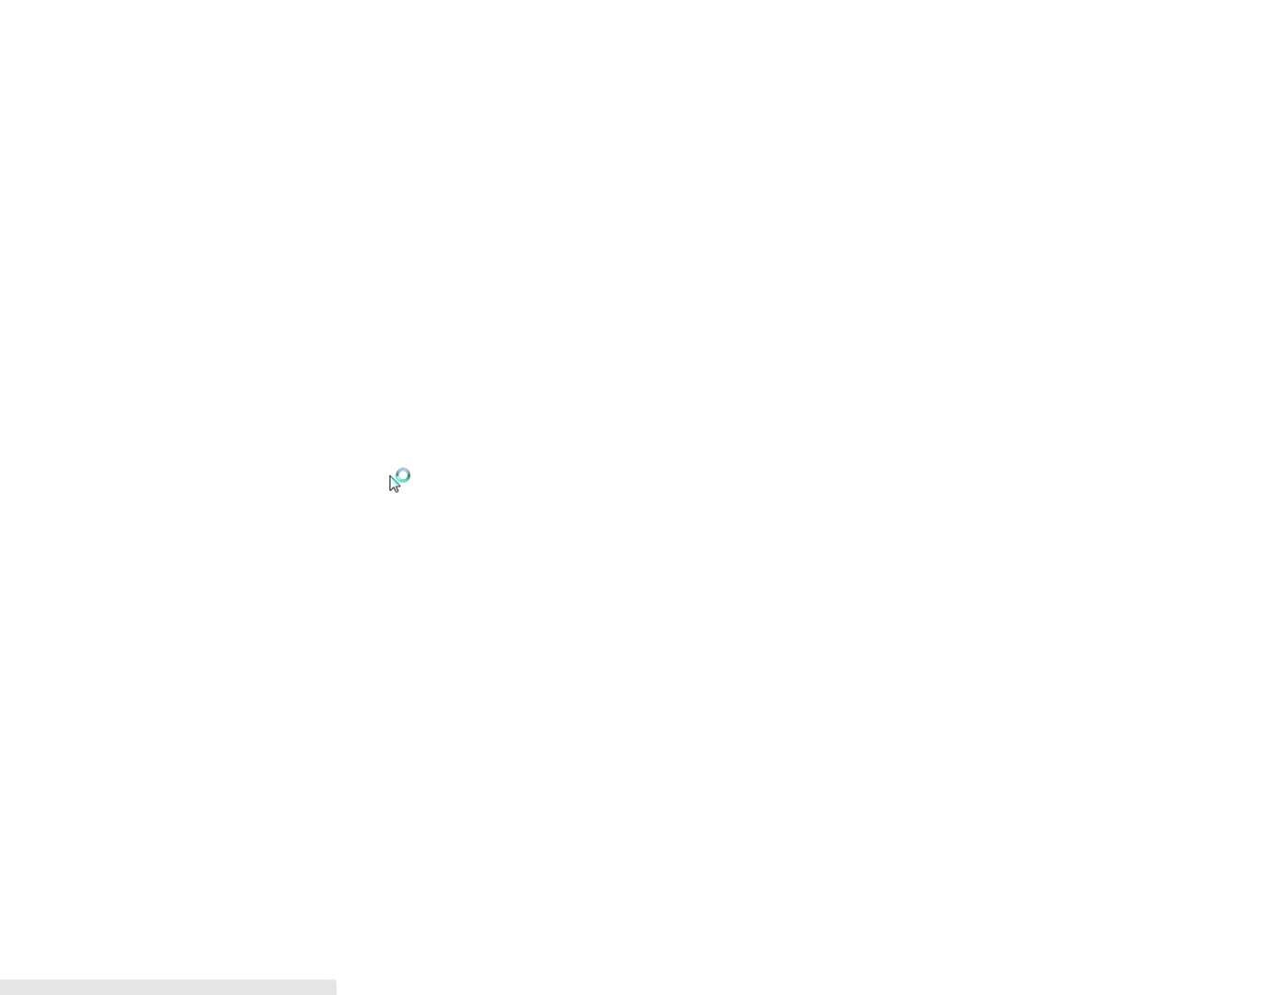
{"action": "left_click", "coordinate": [310, 426]}
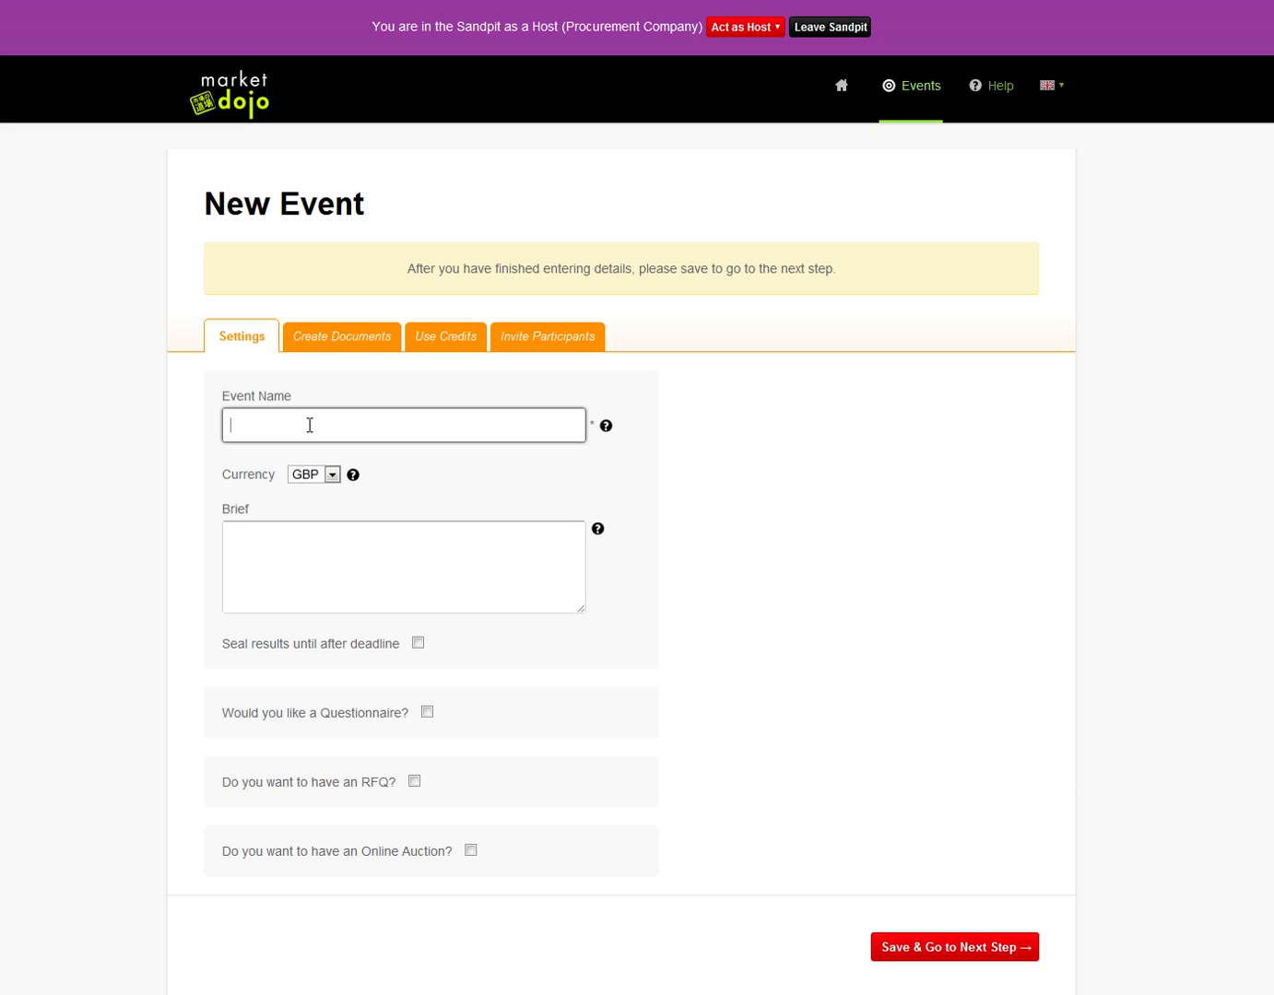
{"action": "type", "text": "Demo"}
Step: Include an RFQ in the event with a bid deadline of September 26, 2012 18:11, and save the settings
{"action": "left_click", "coordinate": [441, 774]}
{"action": "left_click", "coordinate": [414, 781]}
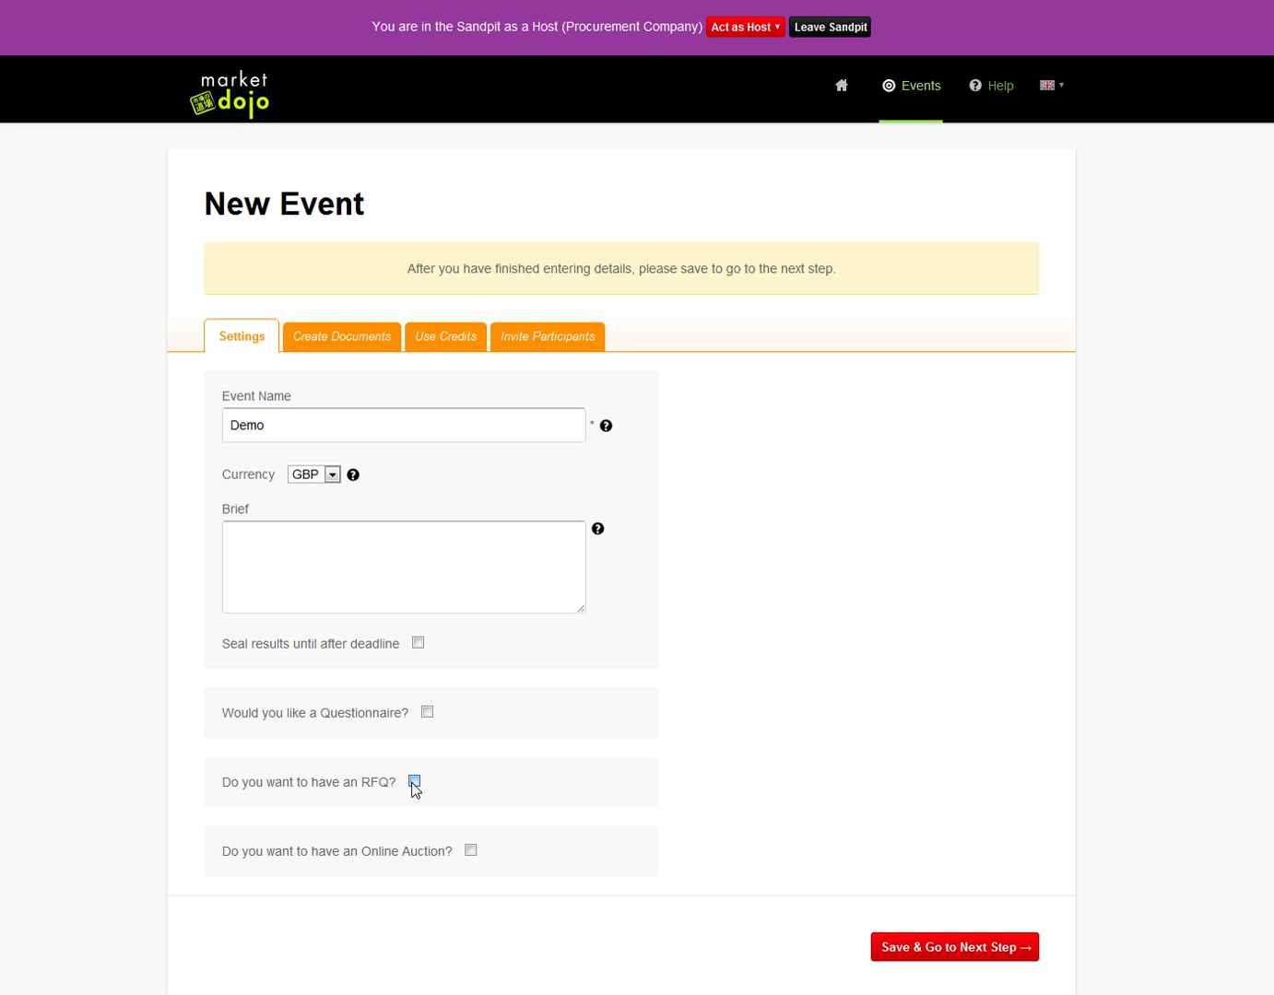
{"action": "scroll", "coordinate": [415, 791], "scroll_direction": "down", "scroll_amount": 2}
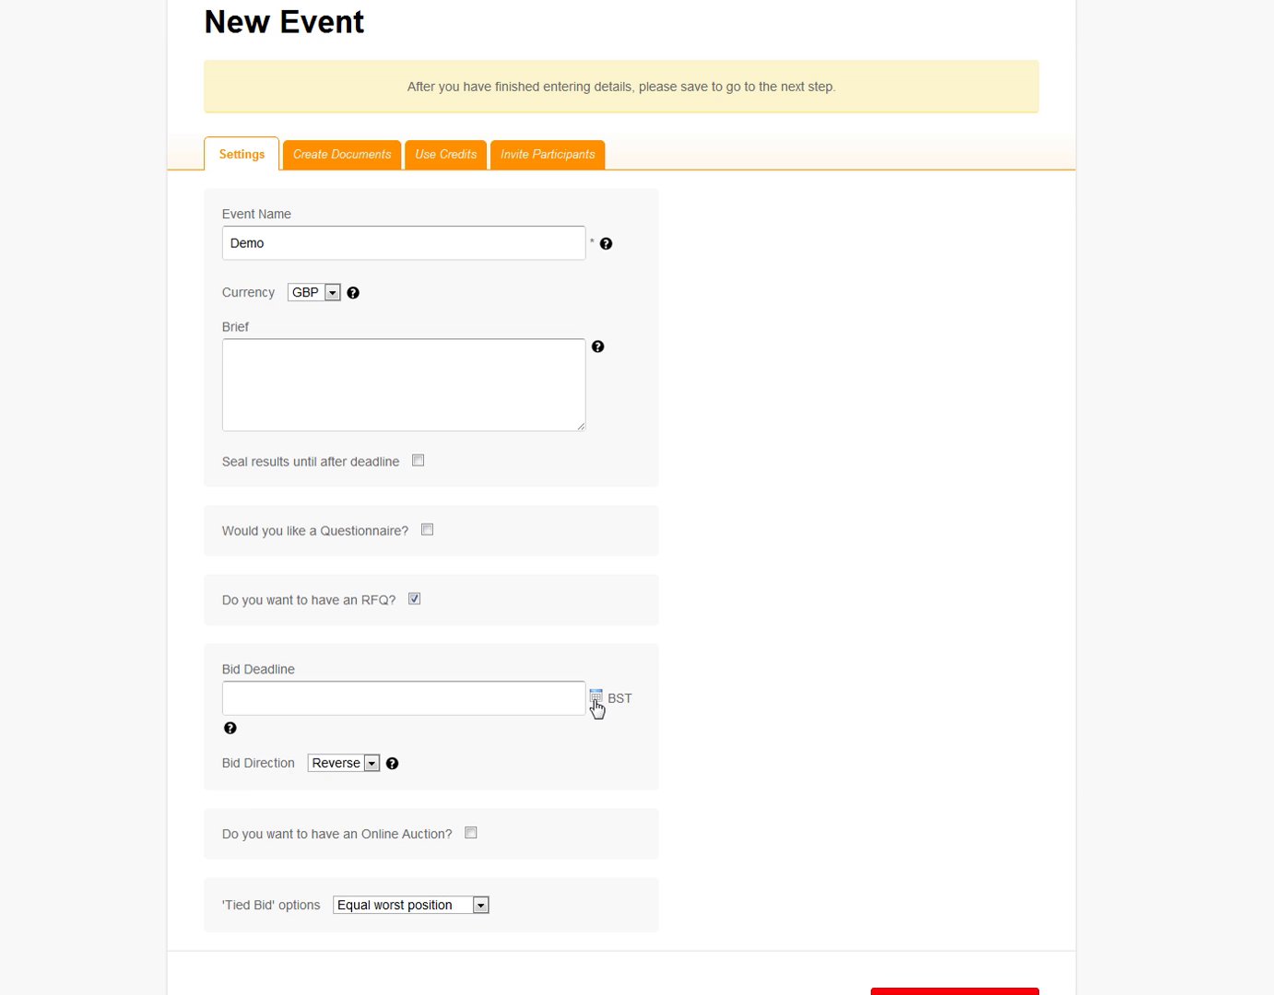
{"action": "left_click", "coordinate": [595, 697]}
{"action": "left_click", "coordinate": [319, 842]}
{"action": "left_click", "coordinate": [597, 777]}
{"action": "scroll", "coordinate": [585, 810], "scroll_direction": "down", "scroll_amount": 1}
{"action": "left_click", "coordinate": [939, 913]}
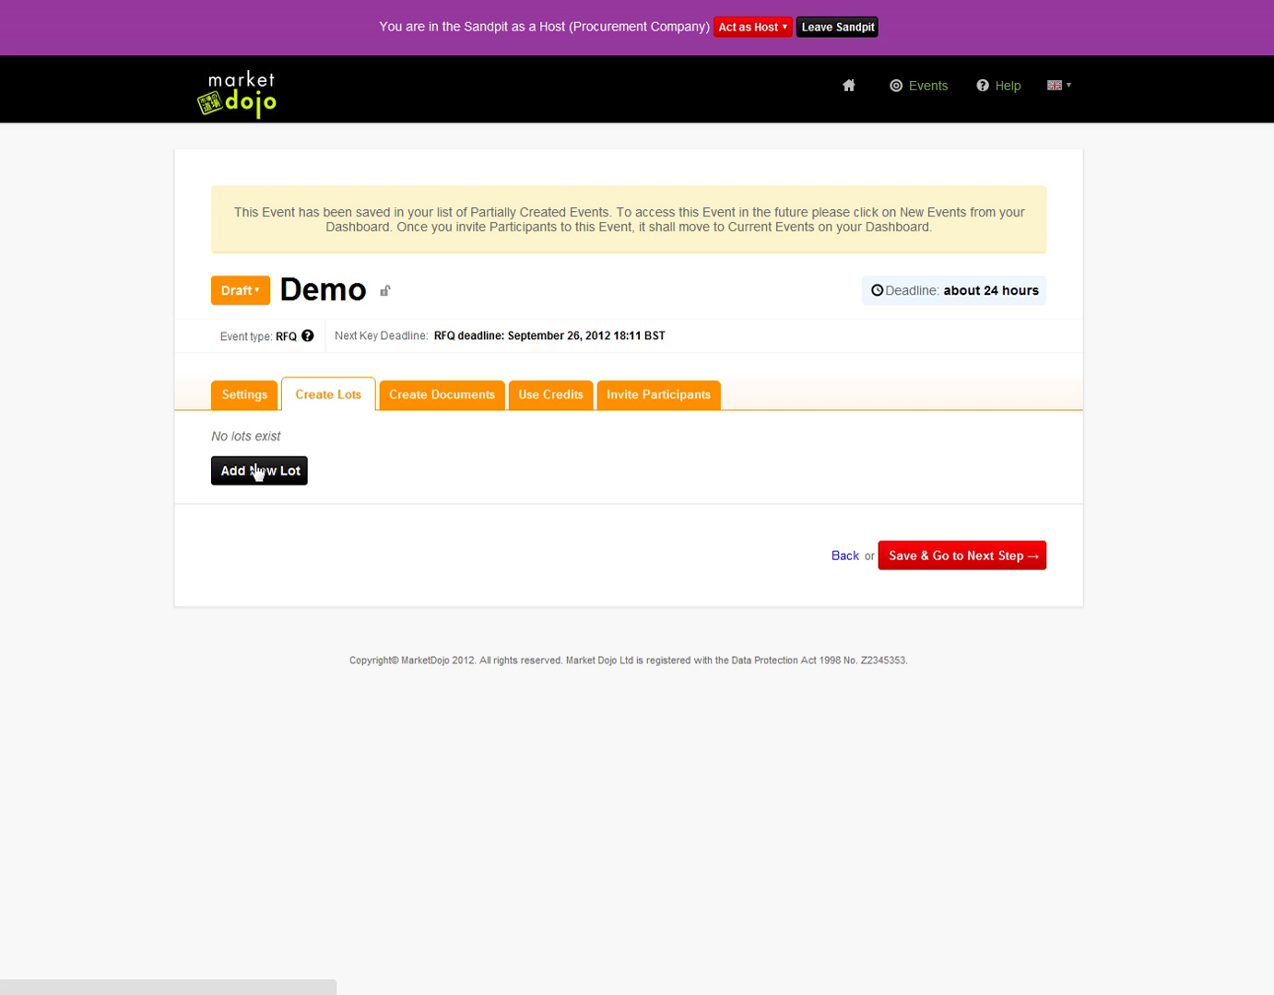
Step: Manually add a new lot named "A Lot" to the Demo event
{"action": "left_click", "coordinate": [256, 468]}
{"action": "left_click", "coordinate": [357, 418]}
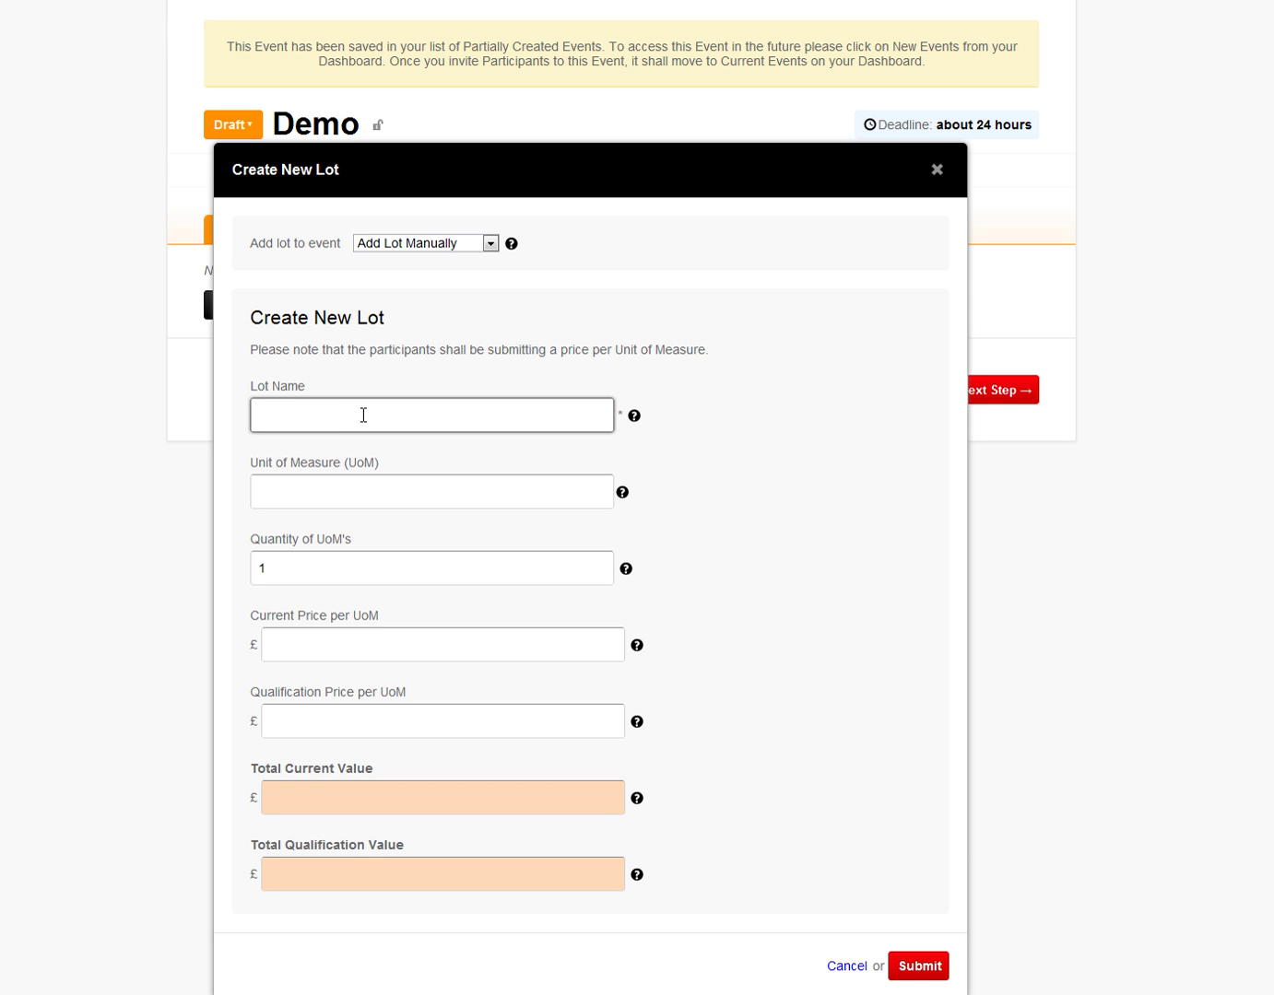
{"action": "type", "text": "A Lot"}
{"action": "left_click", "coordinate": [899, 976]}
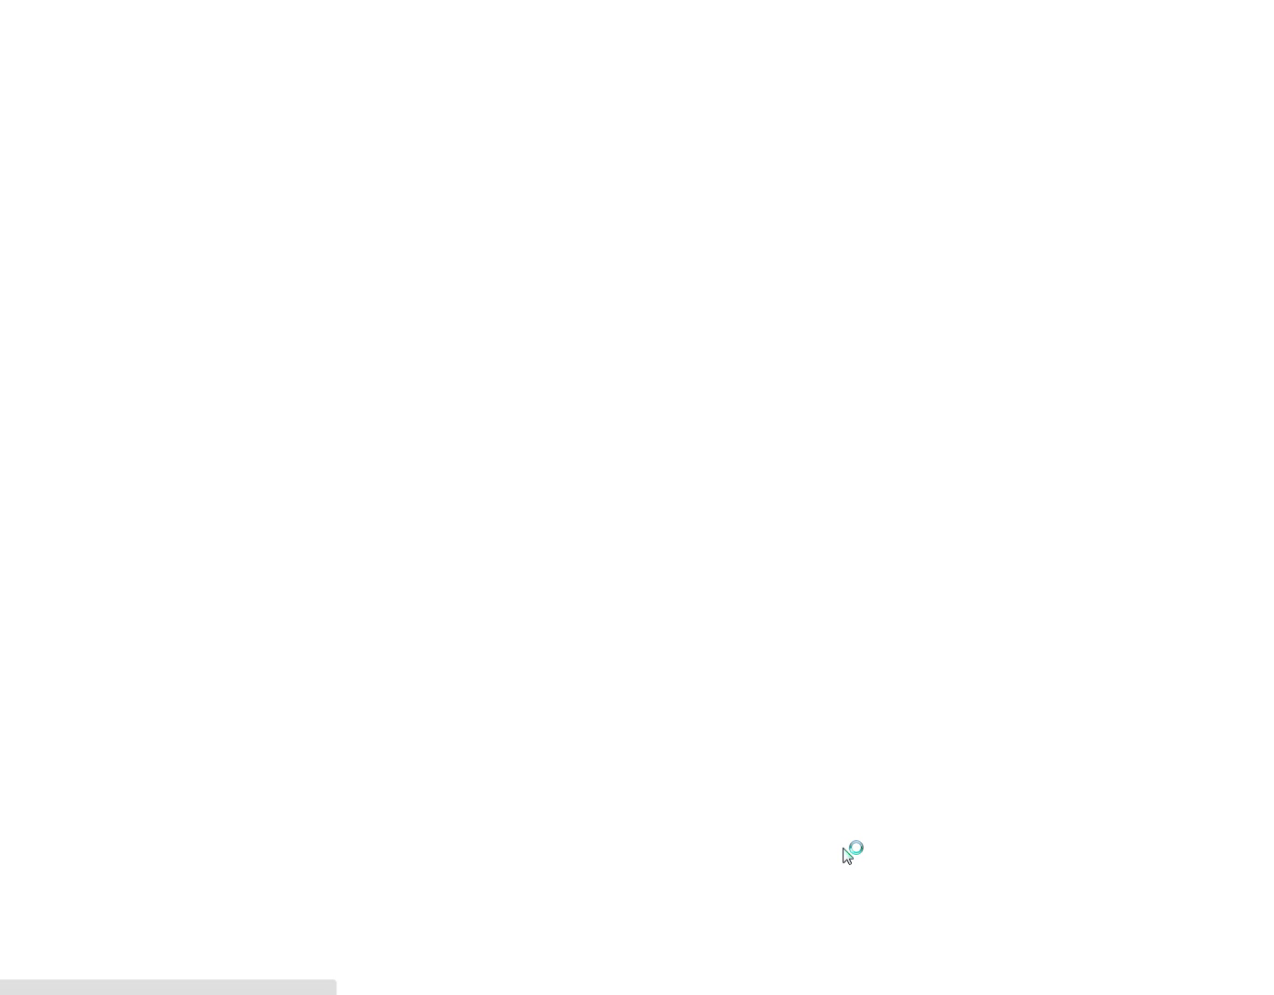
Step: Add Sandpit Co 1 and Sandpit Co 2 from the participant database to the Demo event
{"action": "left_click", "coordinate": [631, 391]}
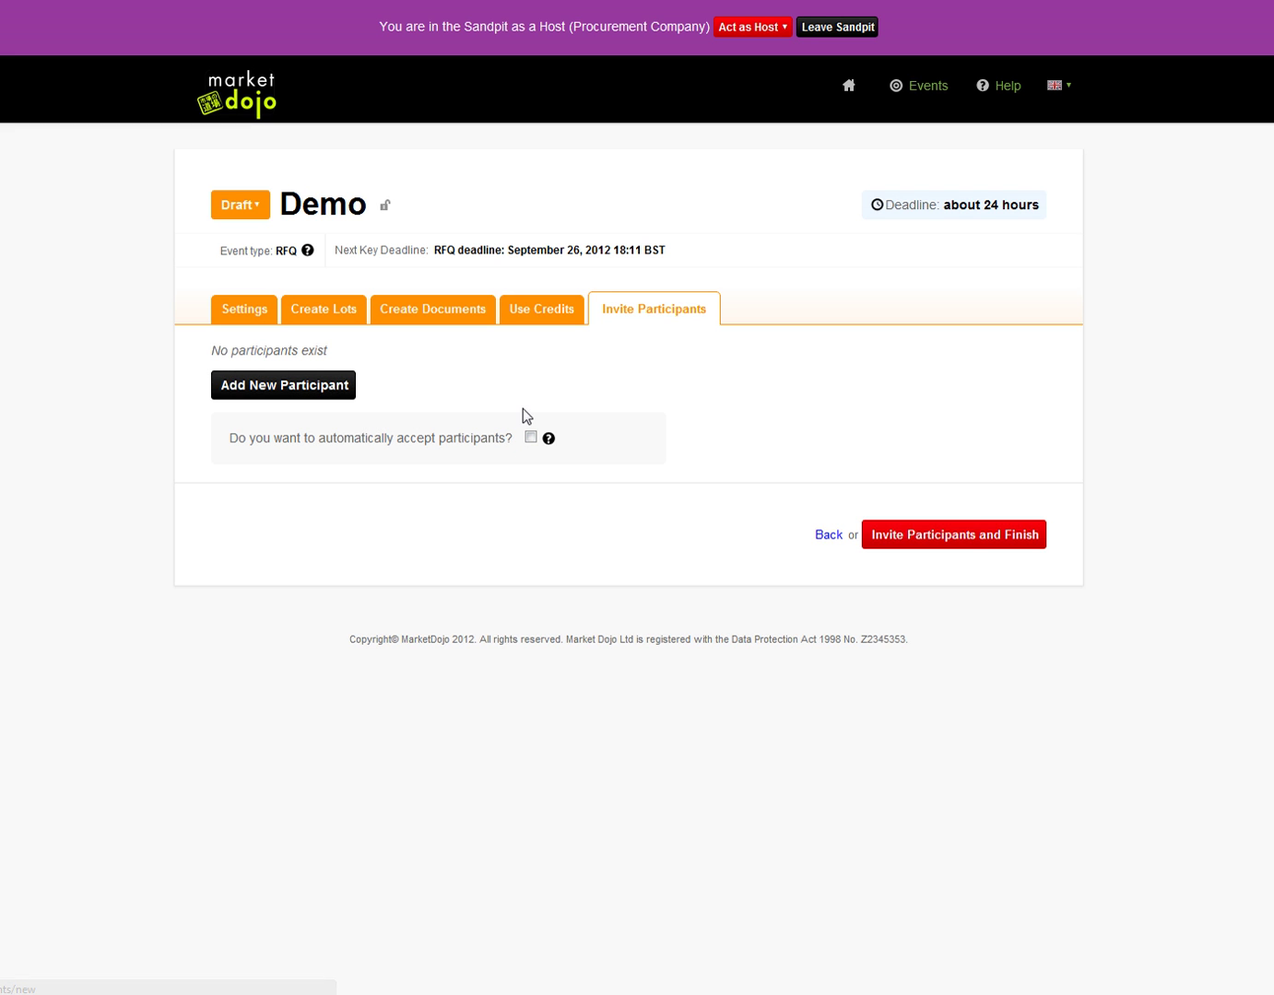
{"action": "left_click", "coordinate": [338, 389]}
{"action": "left_click", "coordinate": [602, 409]}
{"action": "left_click", "coordinate": [600, 424]}
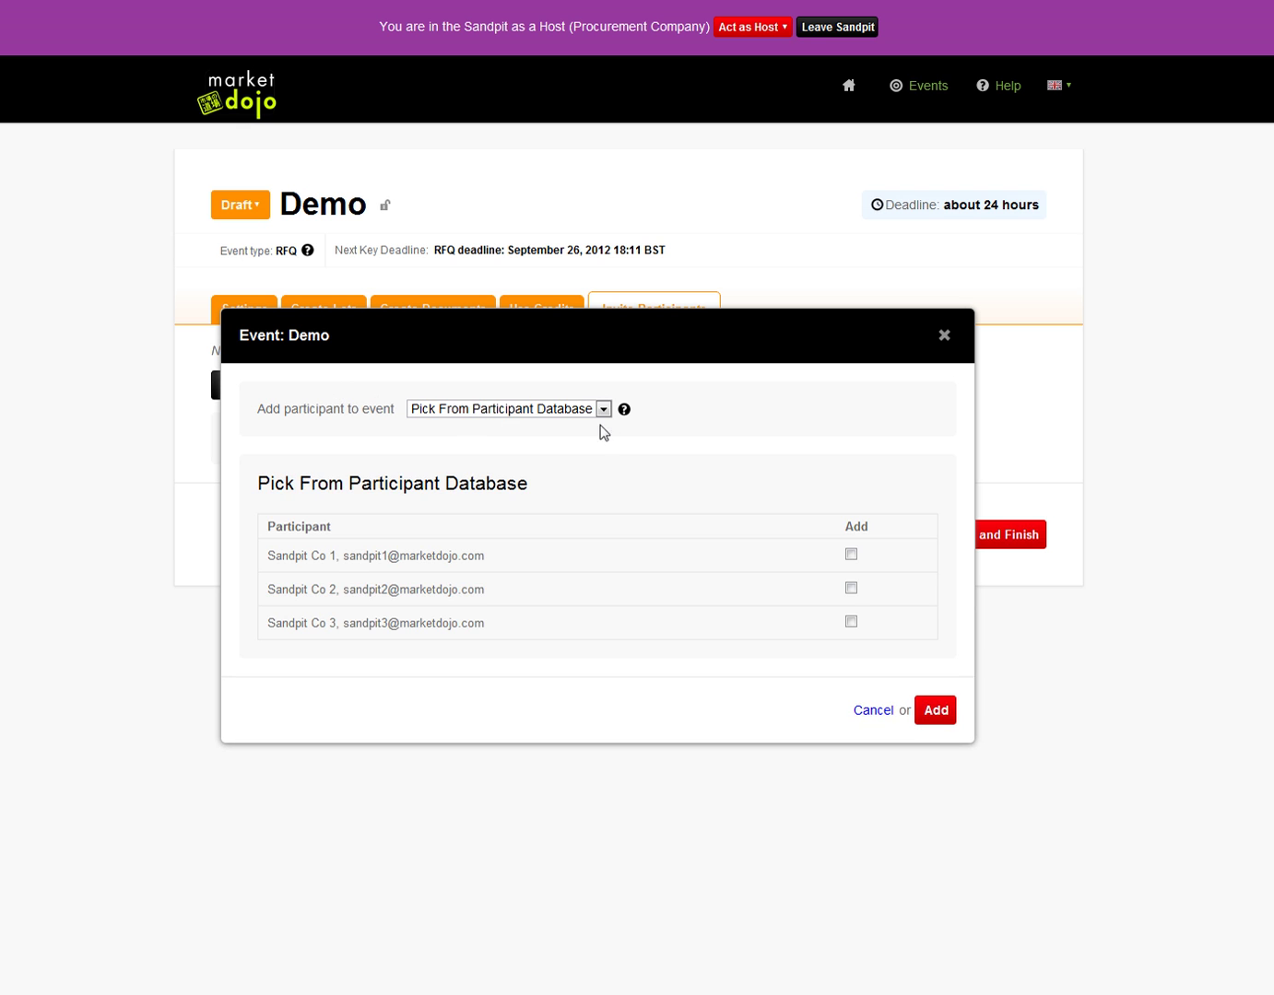
{"action": "left_click", "coordinate": [851, 554]}
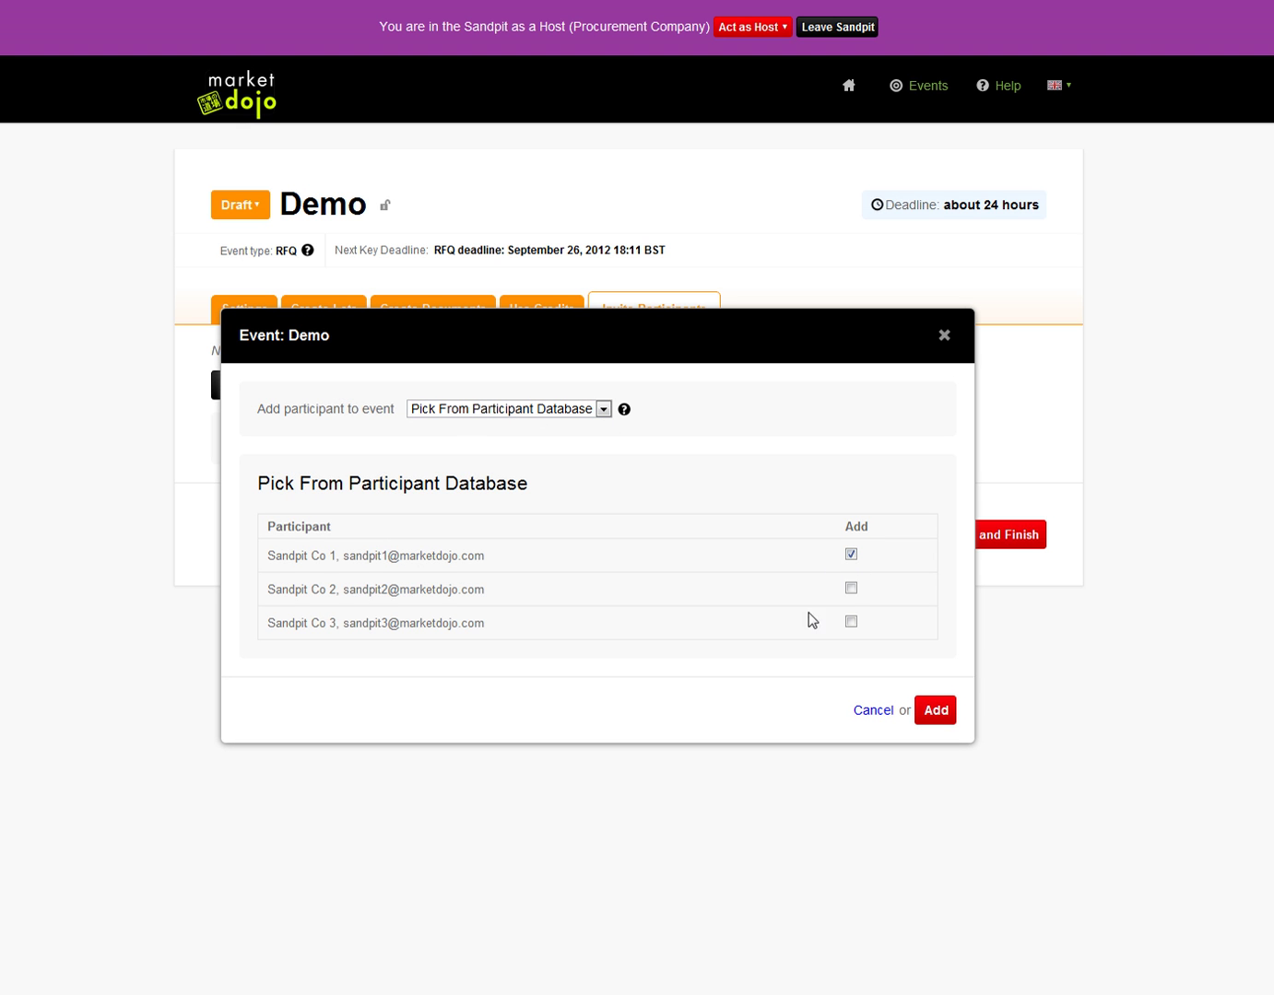
{"action": "left_click", "coordinate": [850, 588]}
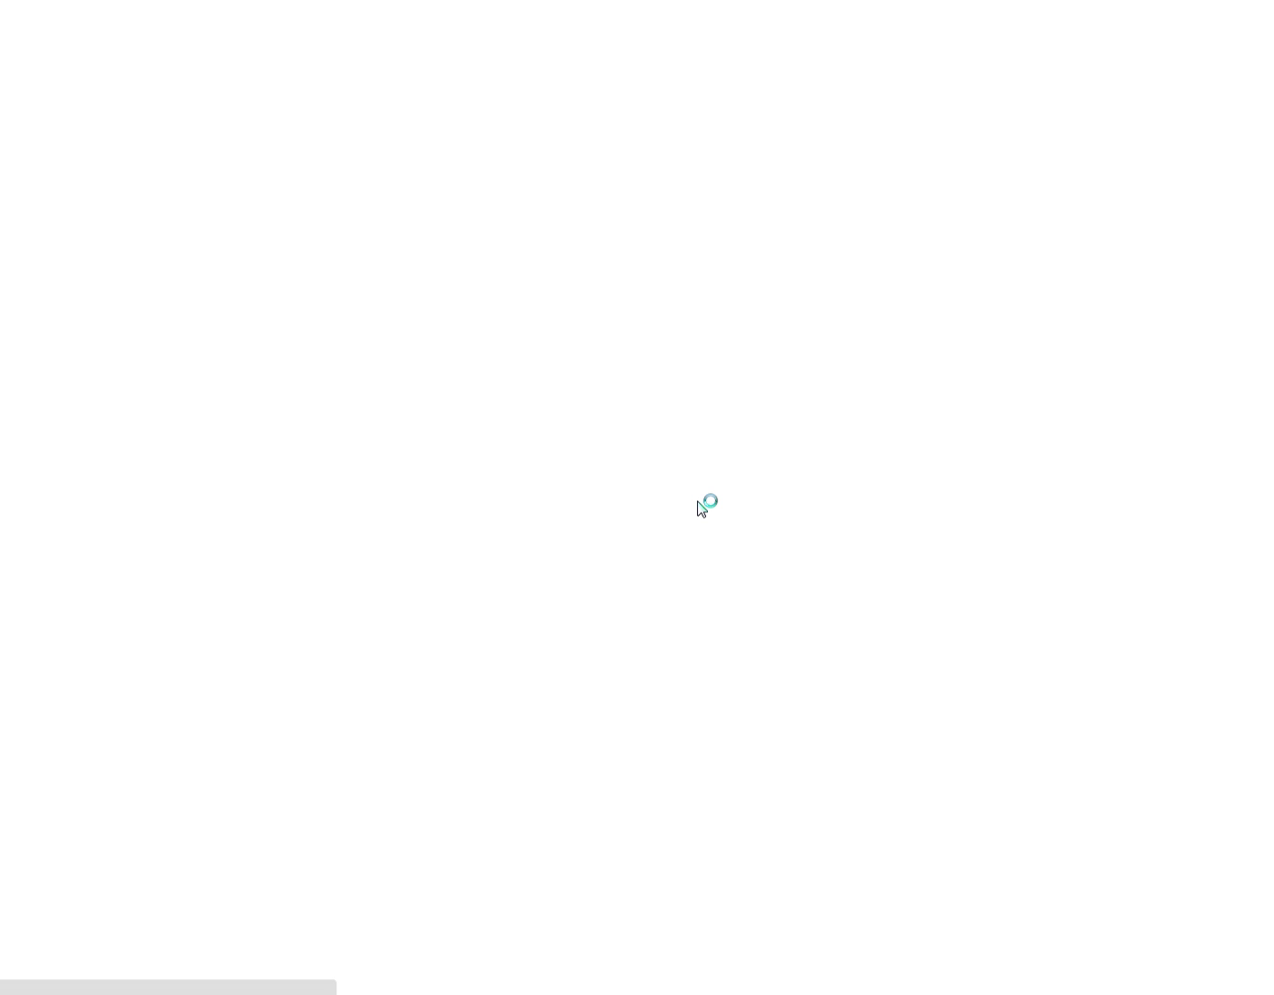
Step: Enable automatic acceptance of participants, send the Demo invitations, and return to the host dashboard
{"action": "left_click", "coordinate": [530, 601]}
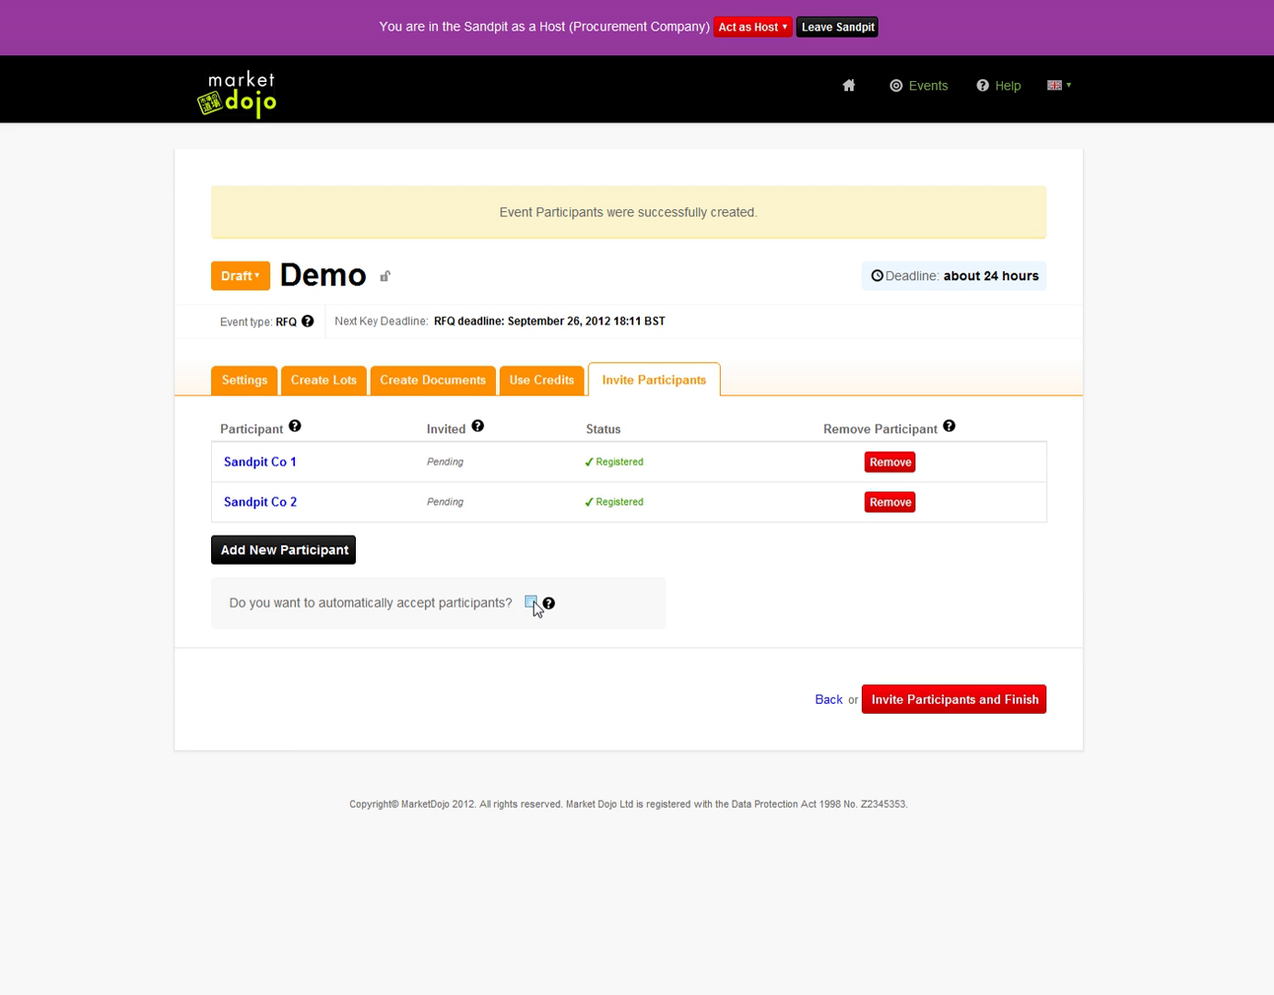
{"action": "left_click", "coordinate": [931, 686]}
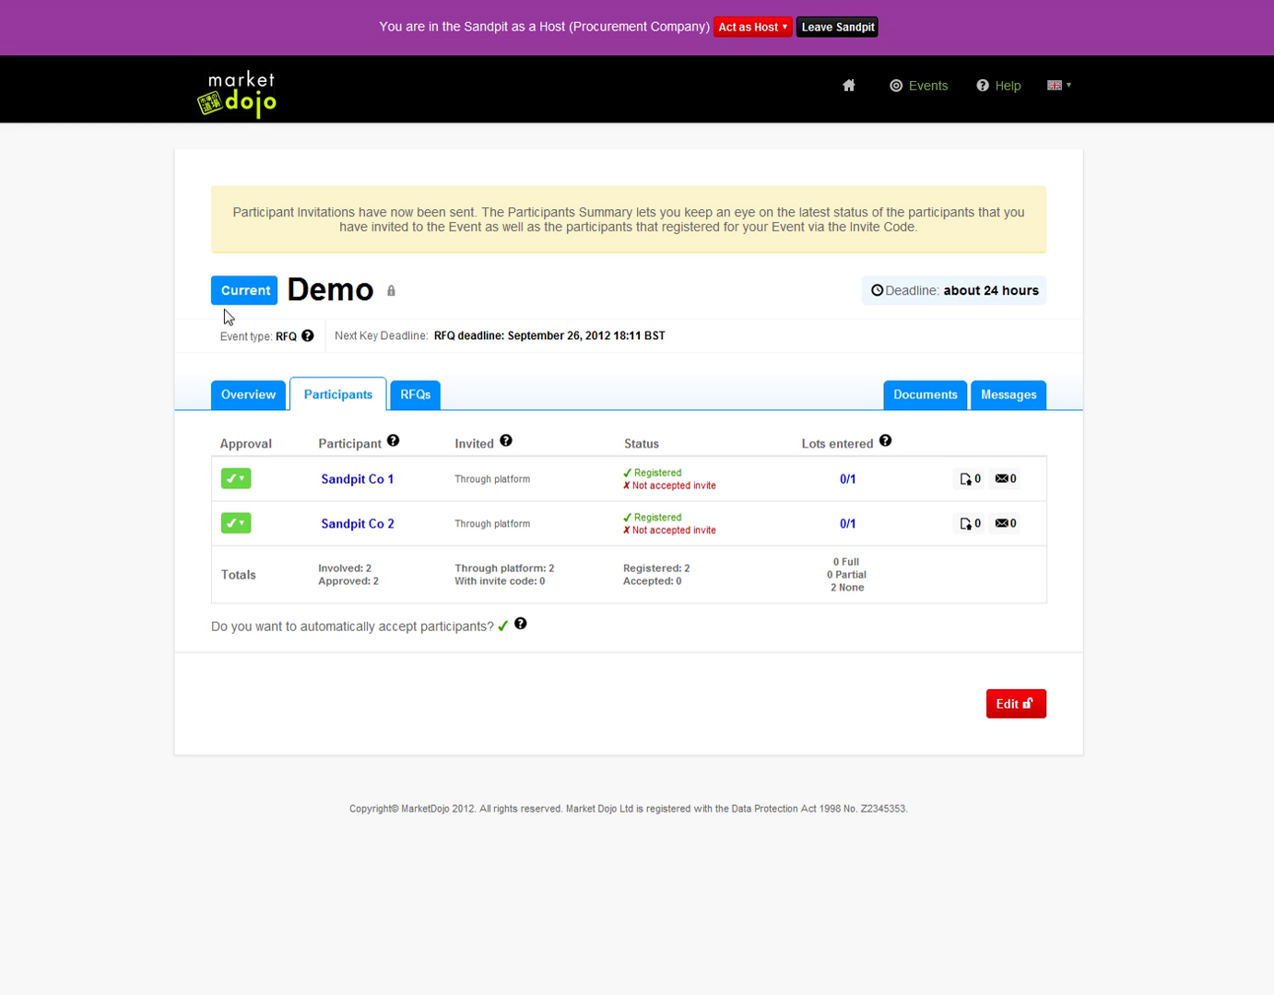
{"action": "left_click", "coordinate": [853, 92]}
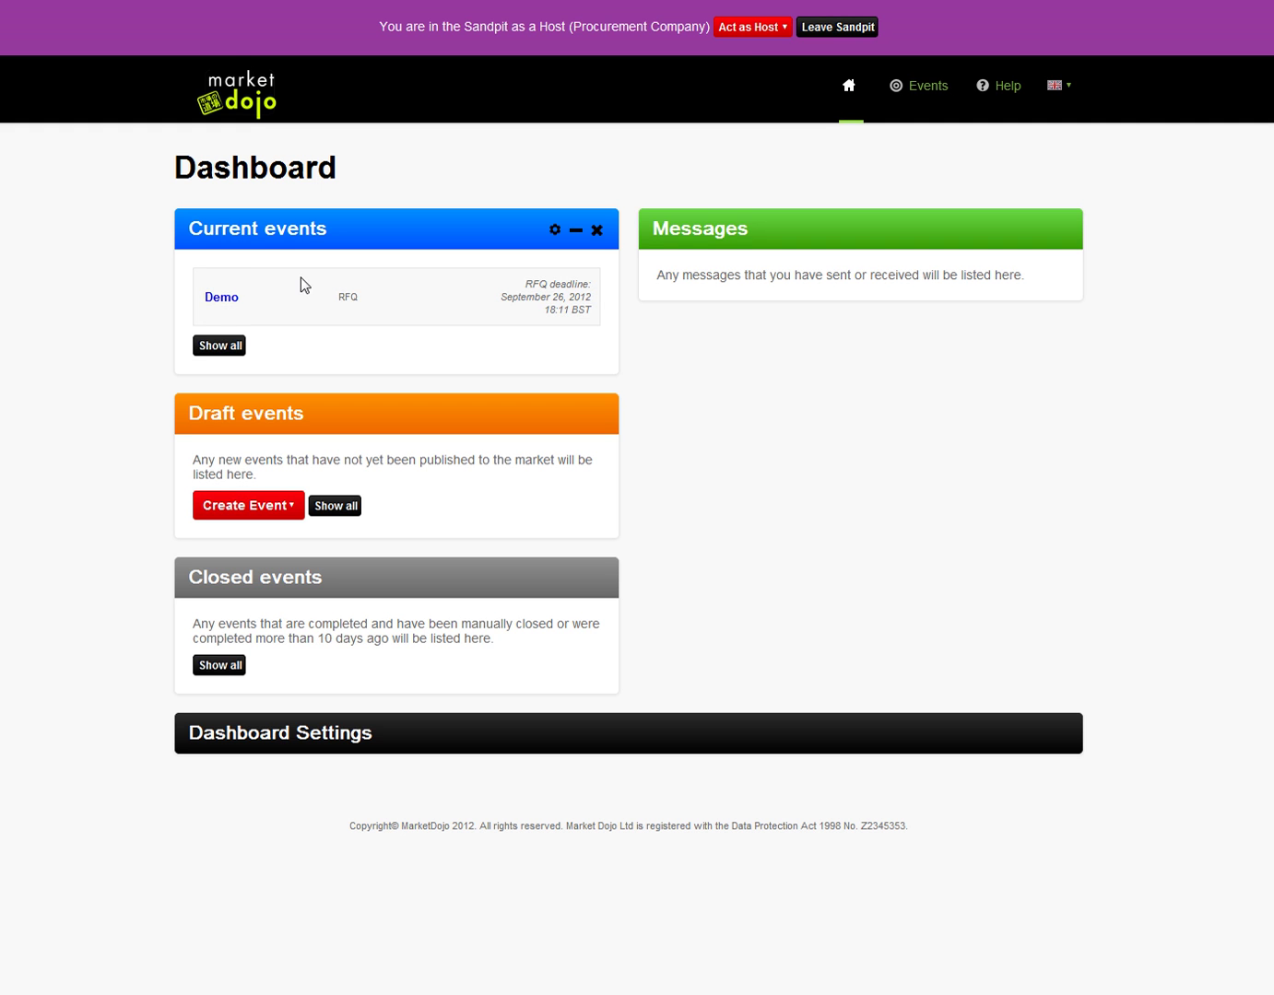
Step: Switch to acting as Sandpit Co 1 and accept the invitation to the Demo event
{"action": "left_click", "coordinate": [748, 26]}
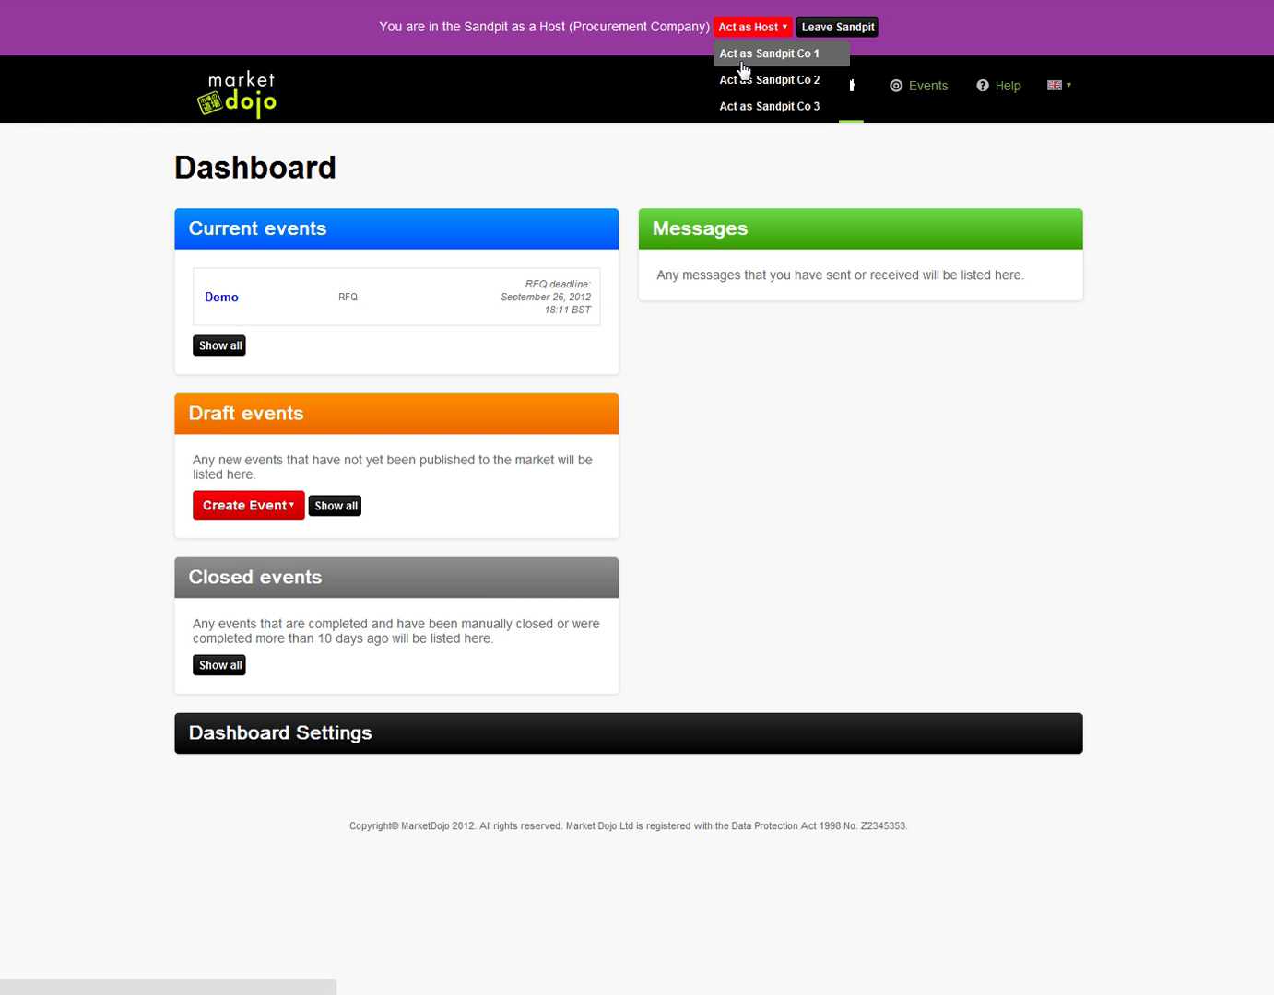
{"action": "left_click", "coordinate": [741, 56]}
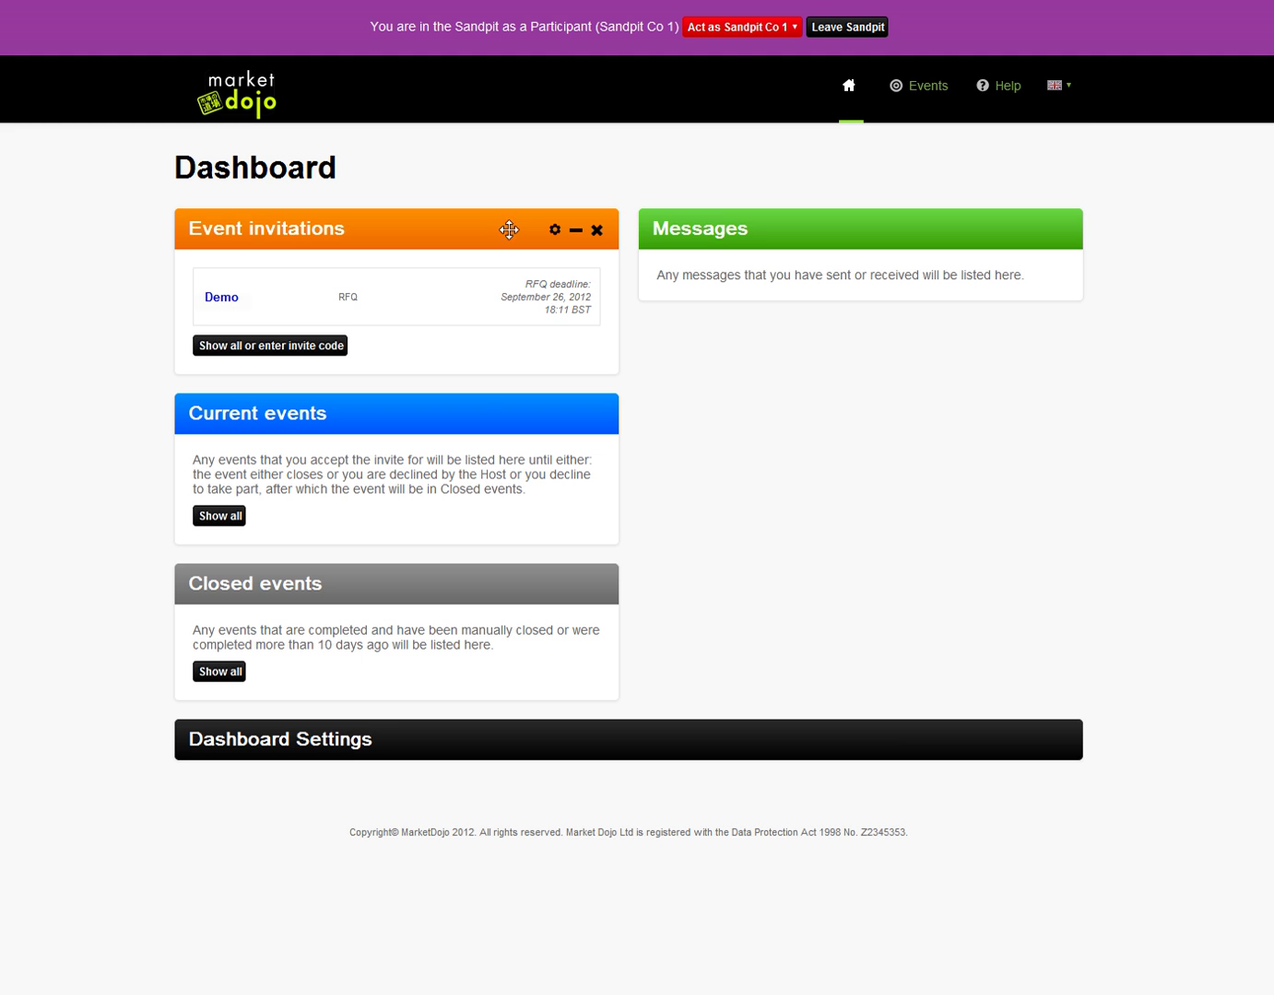
{"action": "left_click", "coordinate": [221, 297]}
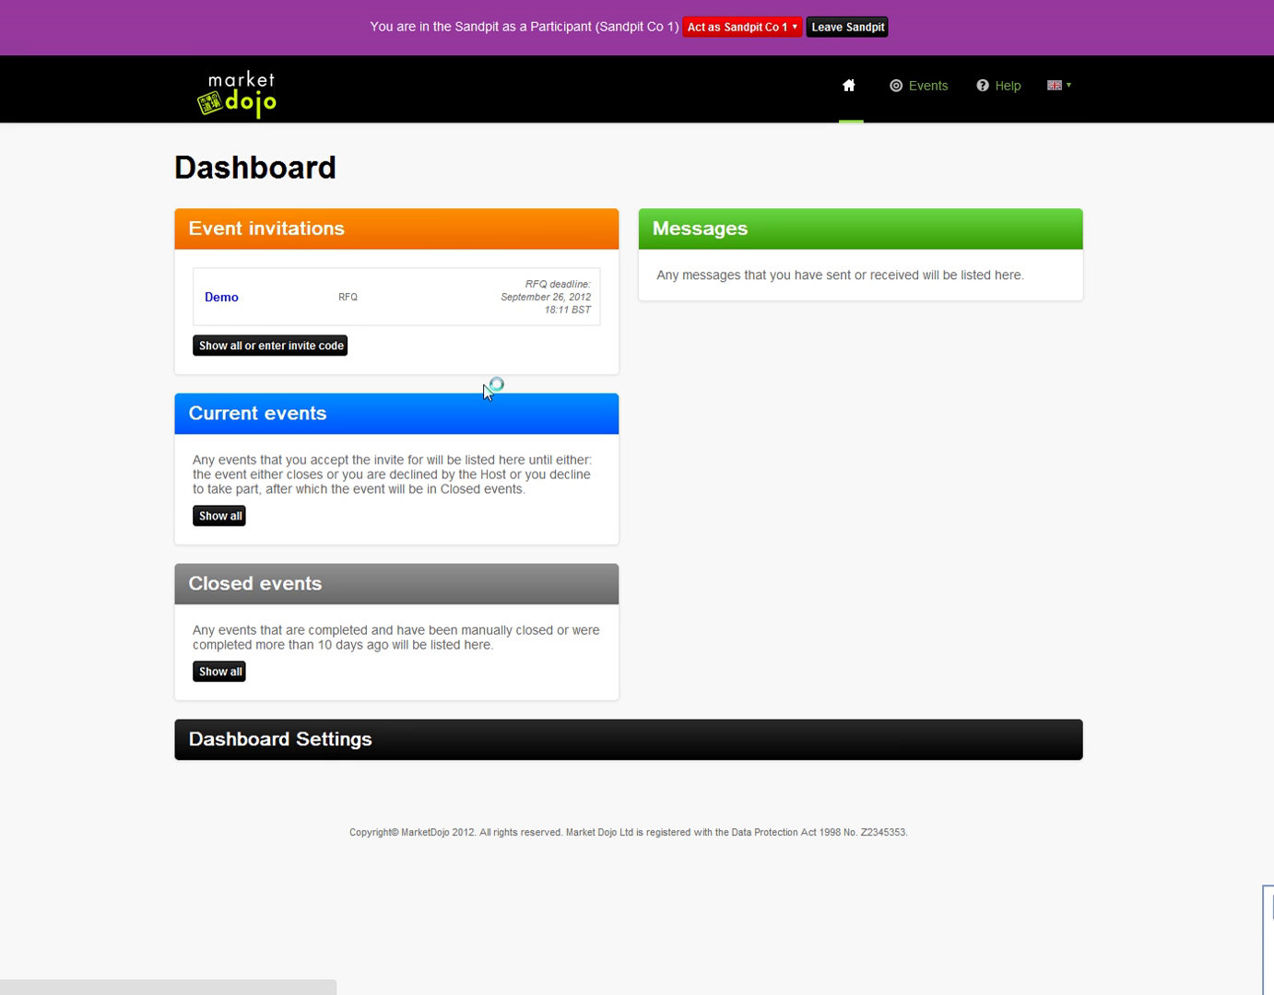
{"action": "left_click", "coordinate": [281, 418]}
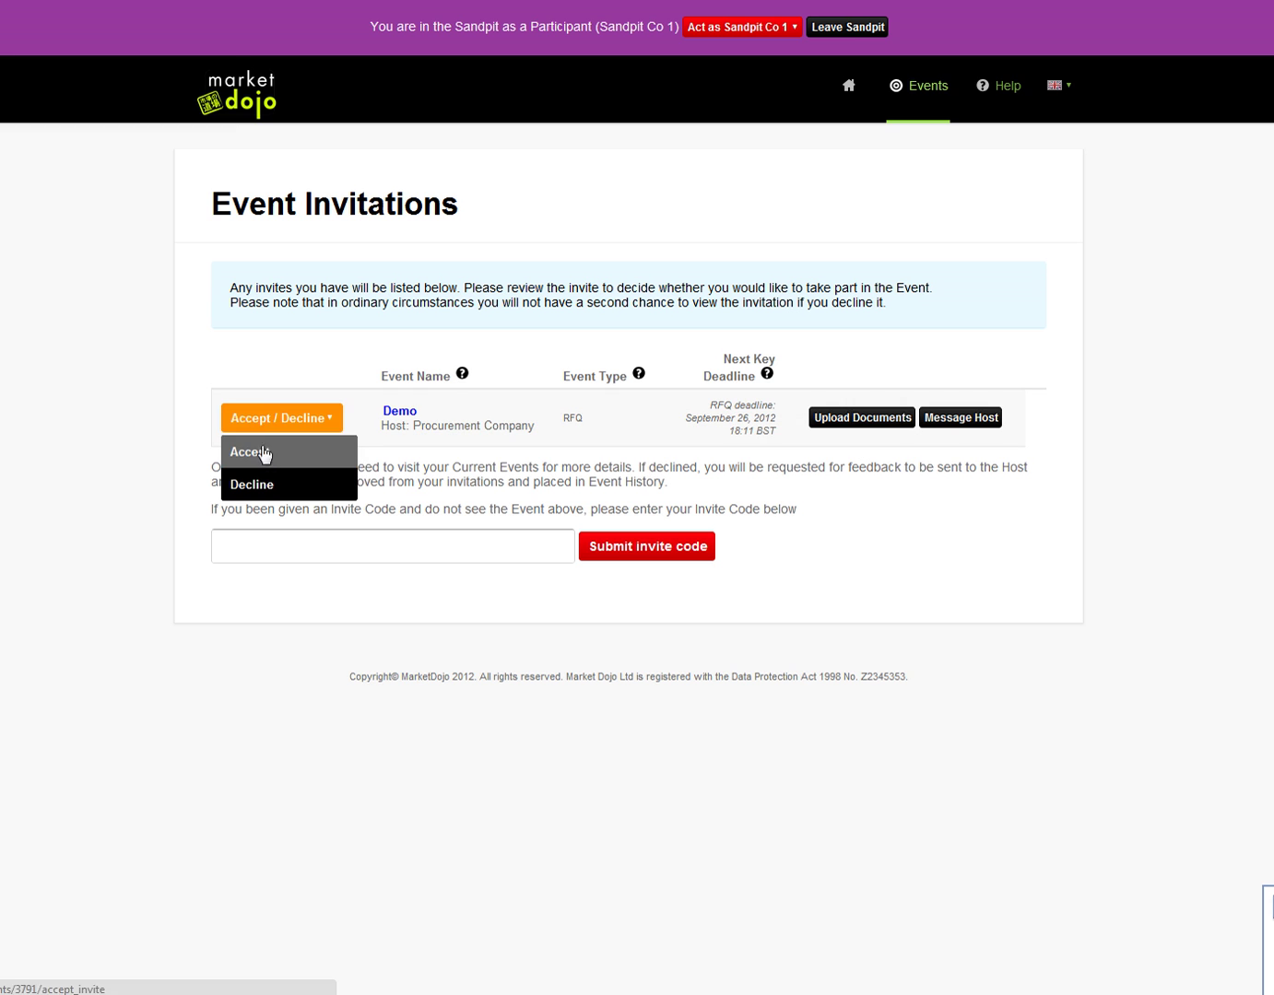
{"action": "left_click", "coordinate": [282, 455]}
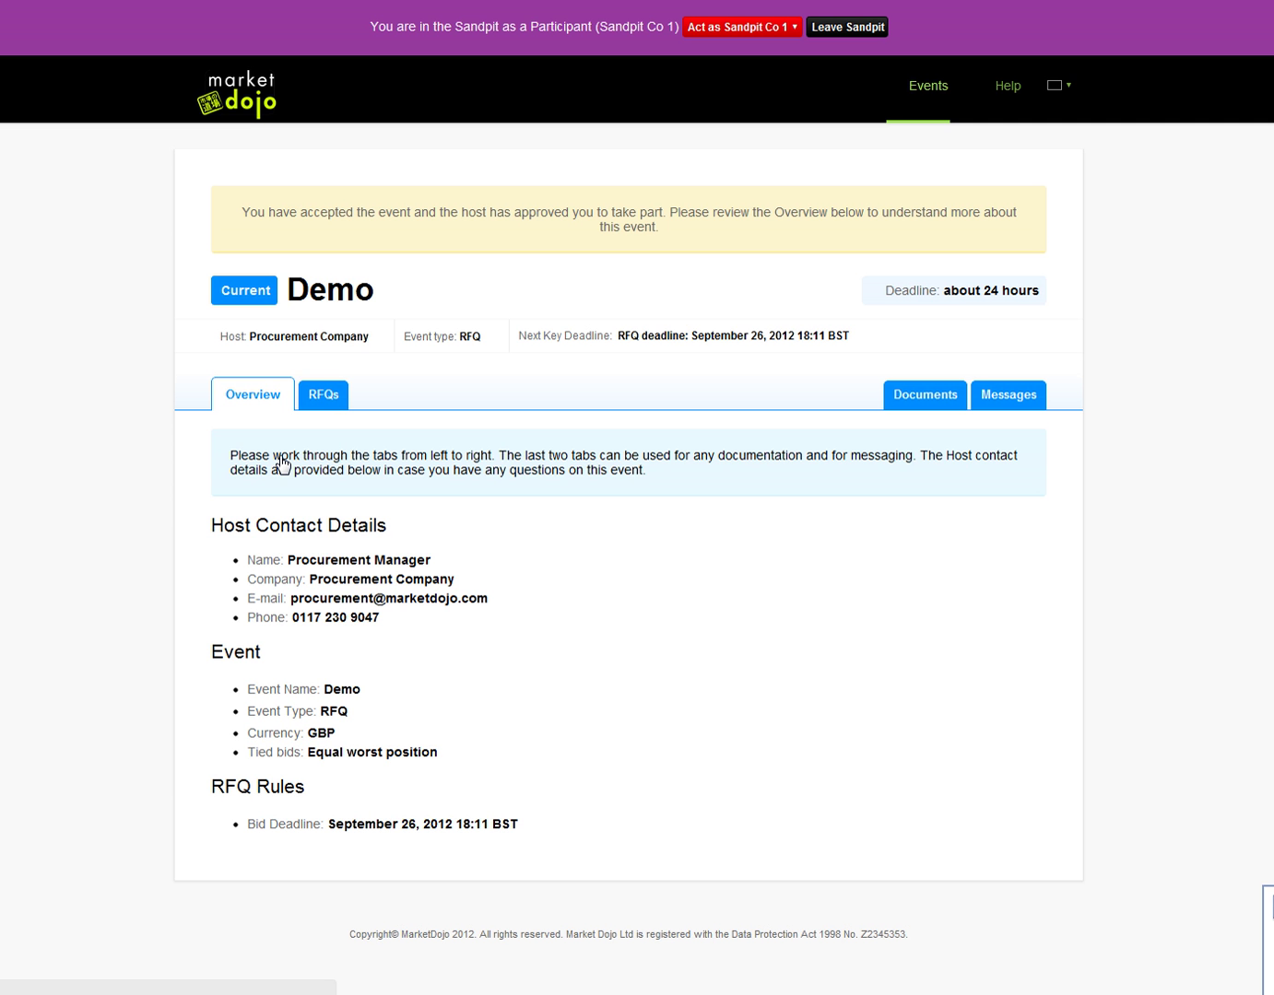
Step: Place an RFQ bid of £50 per unit of measure on A Lot as Sandpit Co 1
{"action": "left_click", "coordinate": [338, 404]}
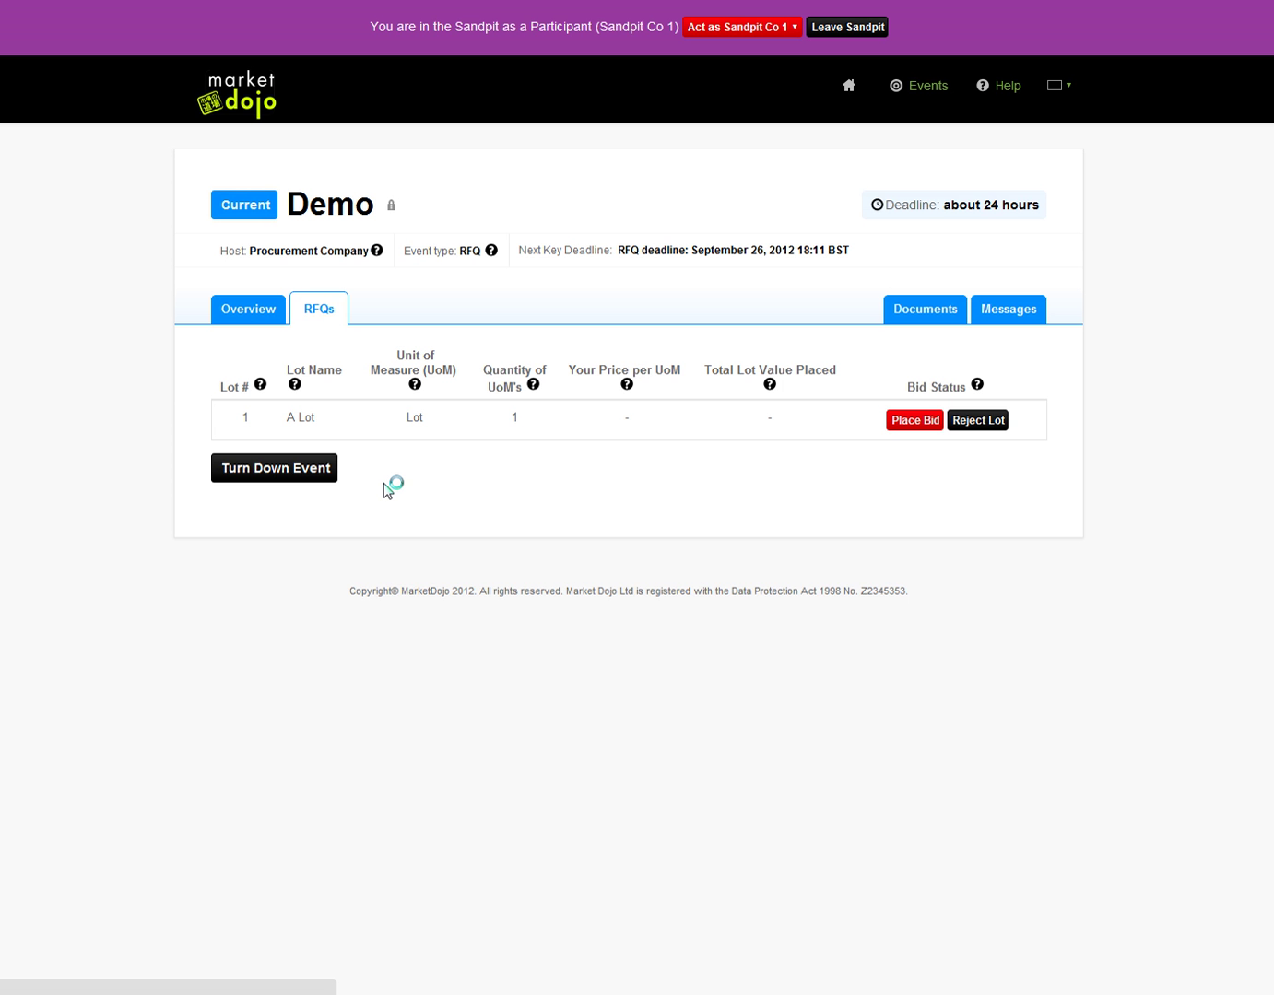
{"action": "left_click", "coordinate": [921, 422]}
{"action": "left_click", "coordinate": [434, 547]}
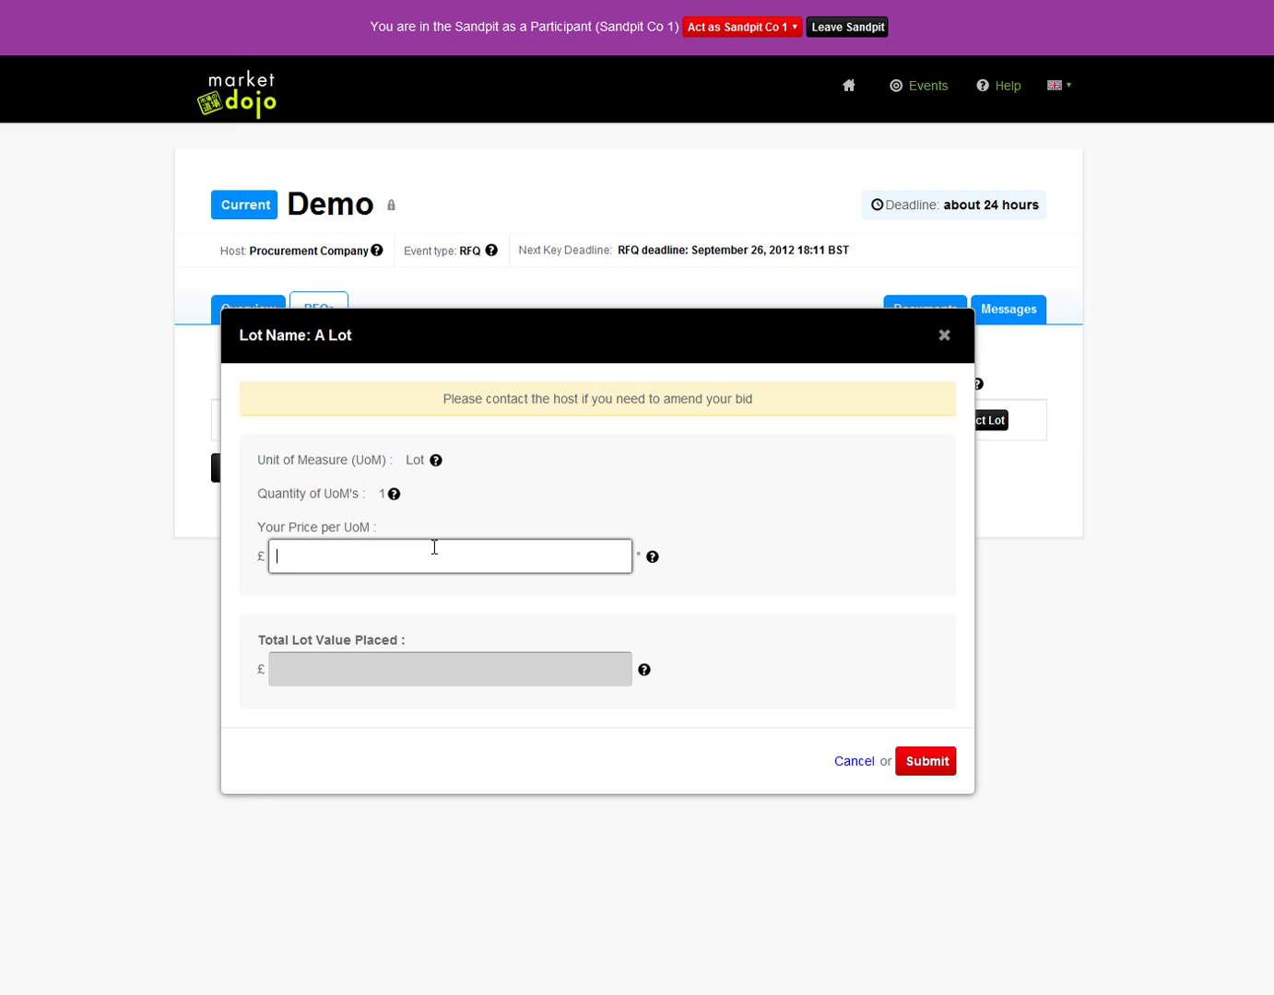
{"action": "type", "text": "50"}
{"action": "left_click", "coordinate": [924, 762]}
{"action": "left_click", "coordinate": [629, 505]}
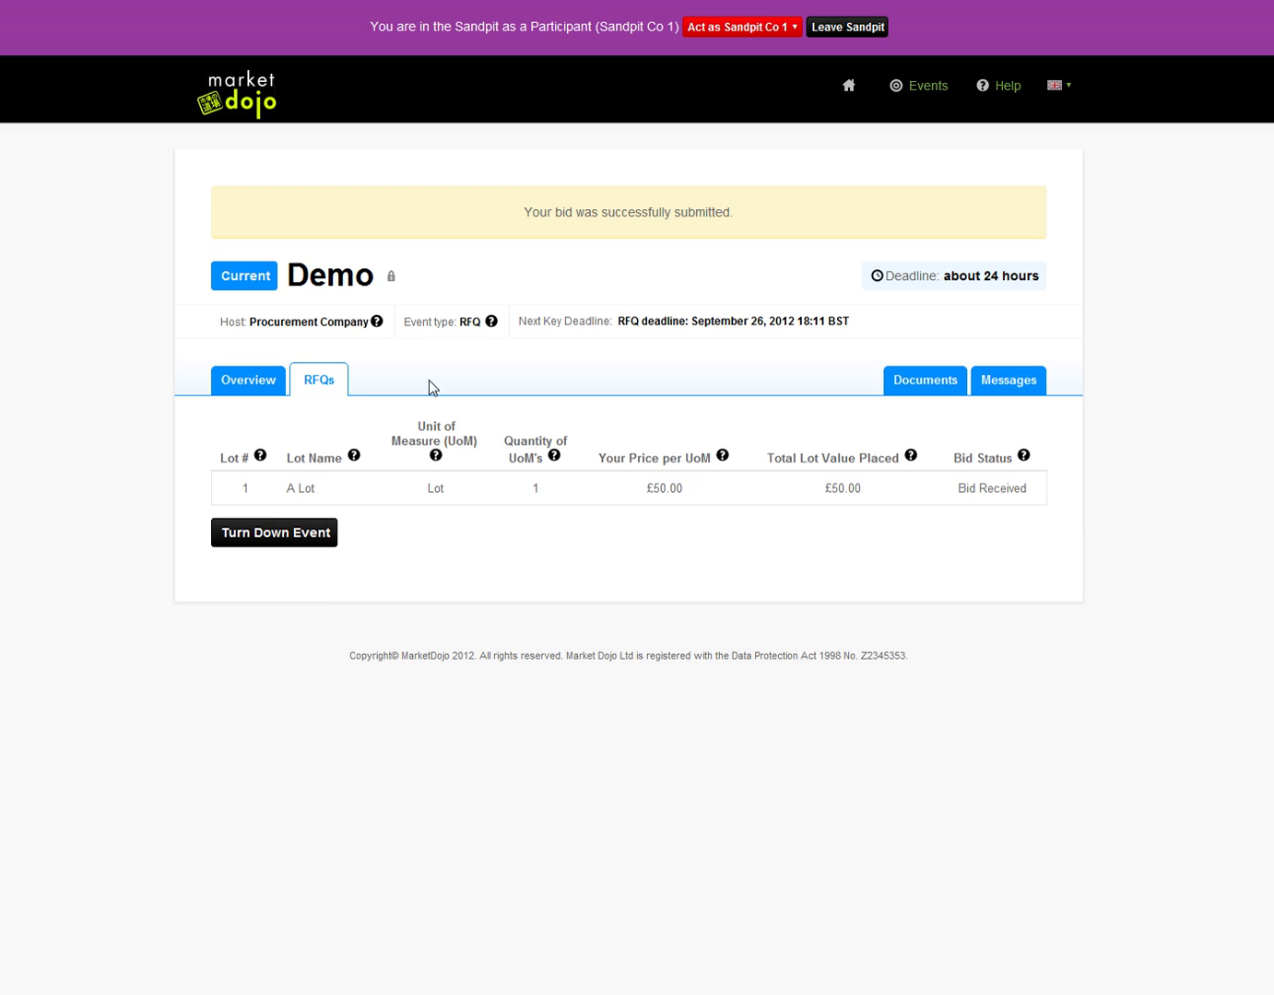
Step: Switch to acting as Sandpit Co 2 and decline the invitation to the Demo event
{"action": "left_click", "coordinate": [774, 28]}
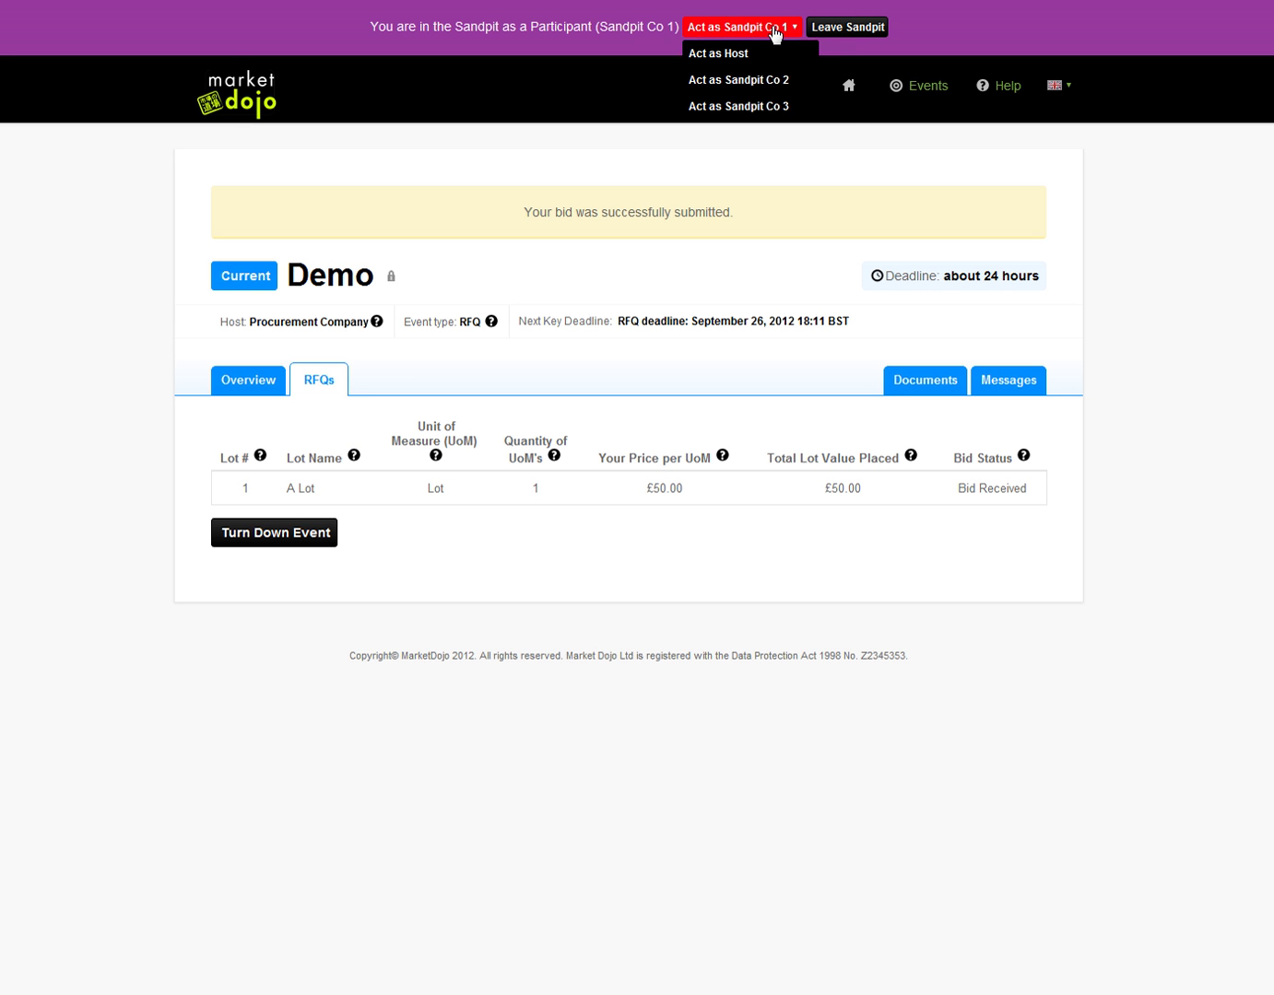
{"action": "left_click", "coordinate": [757, 82]}
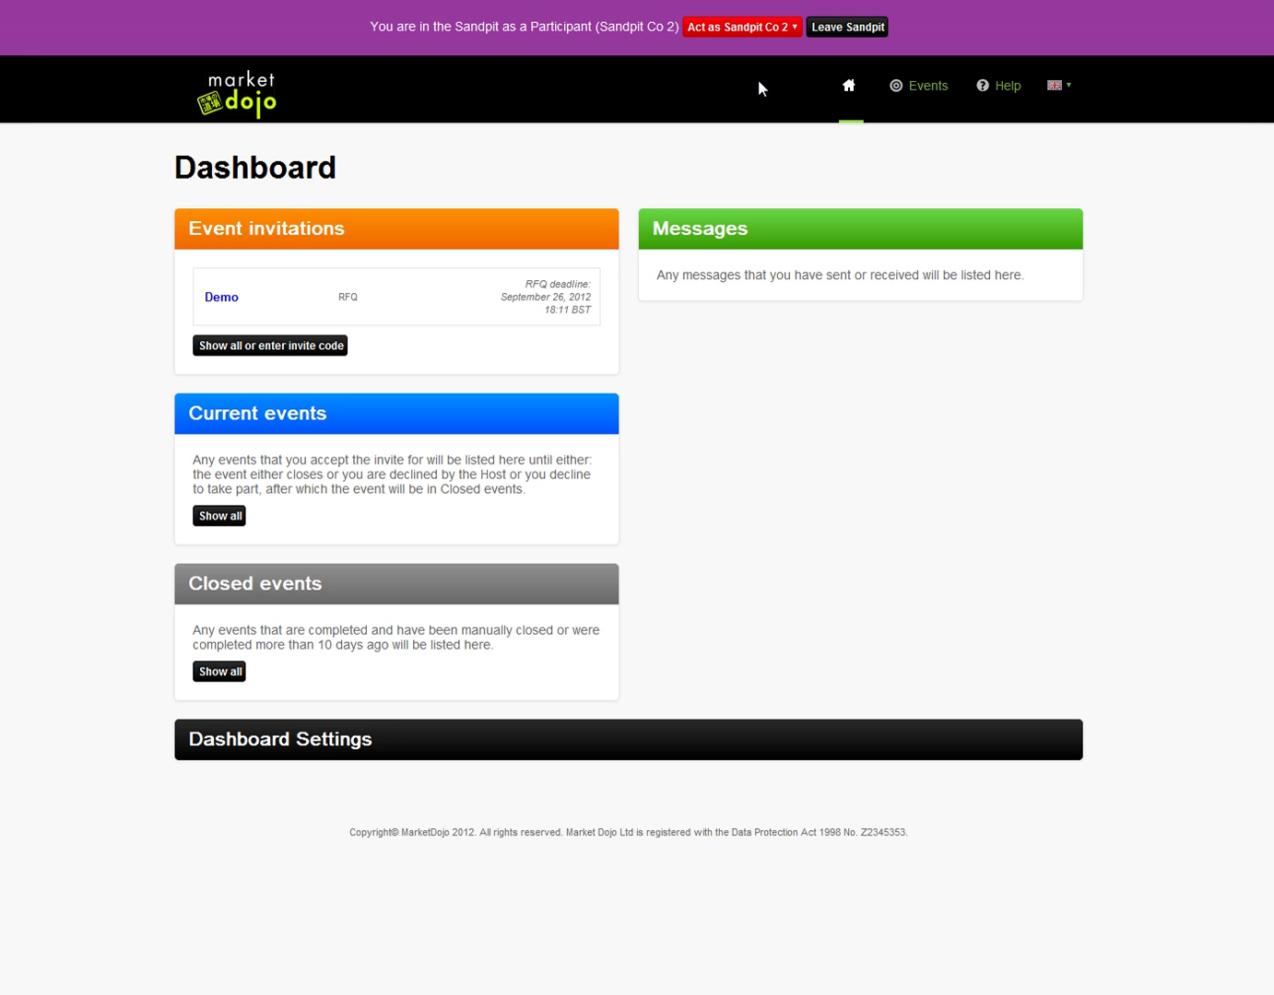
{"action": "left_click", "coordinate": [224, 300]}
{"action": "left_click", "coordinate": [291, 417]}
{"action": "left_click", "coordinate": [298, 489]}
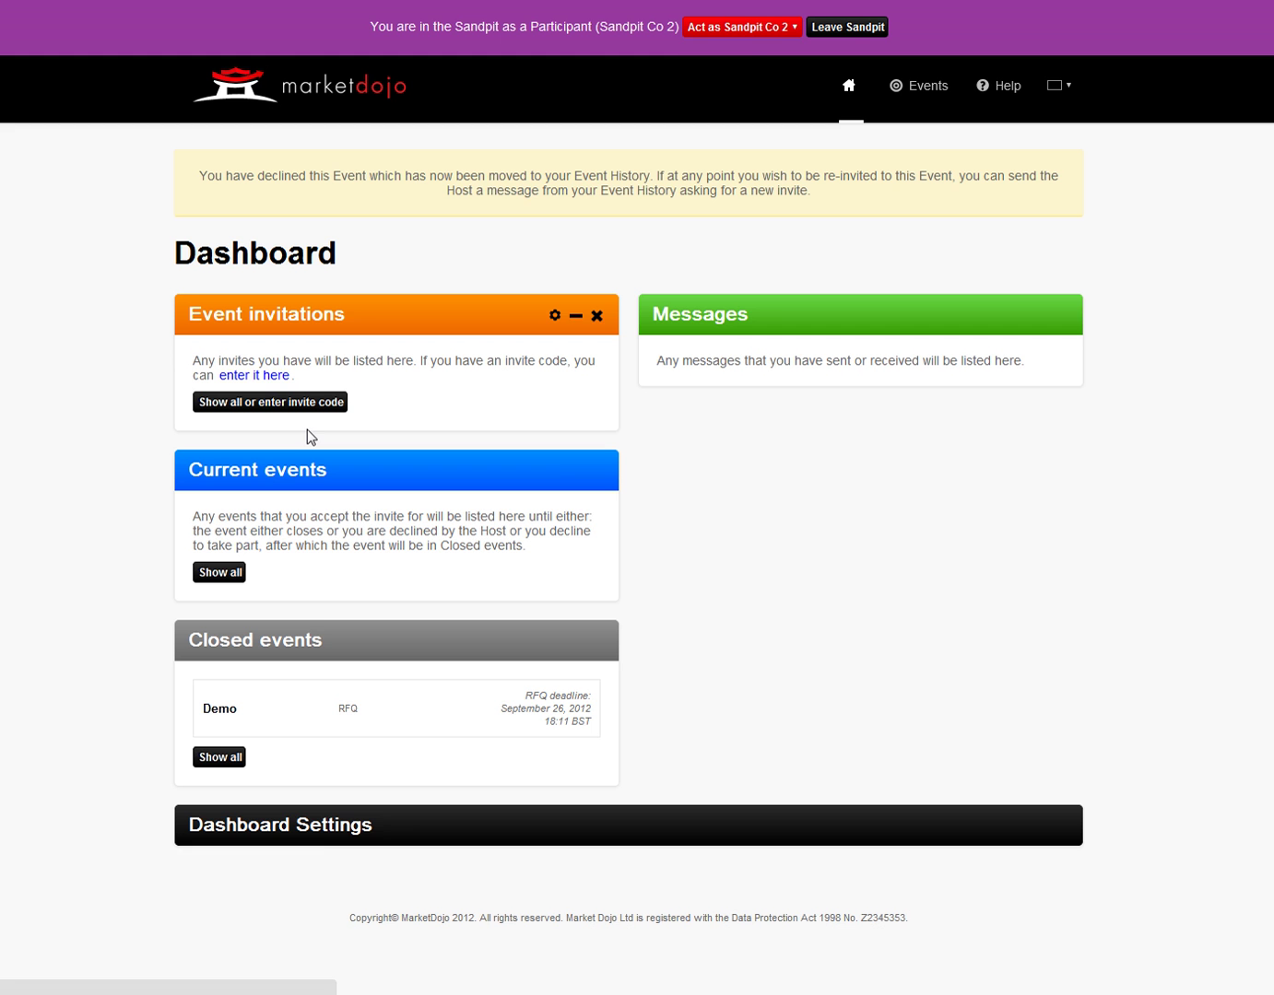
Step: Switch back to acting as Host and review the Demo event's participant responses and RFQs
{"action": "left_click", "coordinate": [743, 26]}
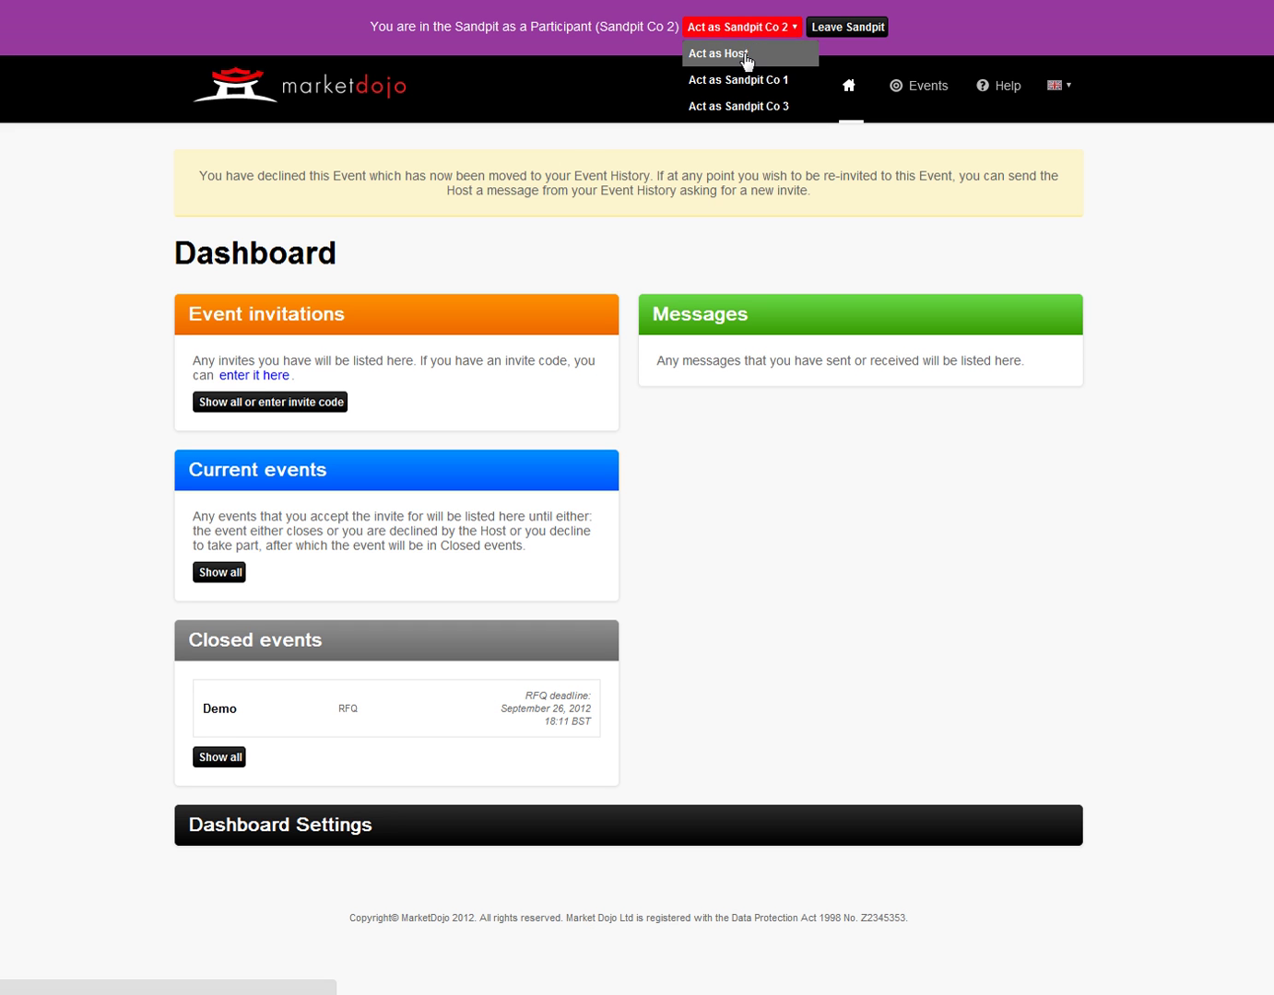
{"action": "left_click", "coordinate": [746, 55]}
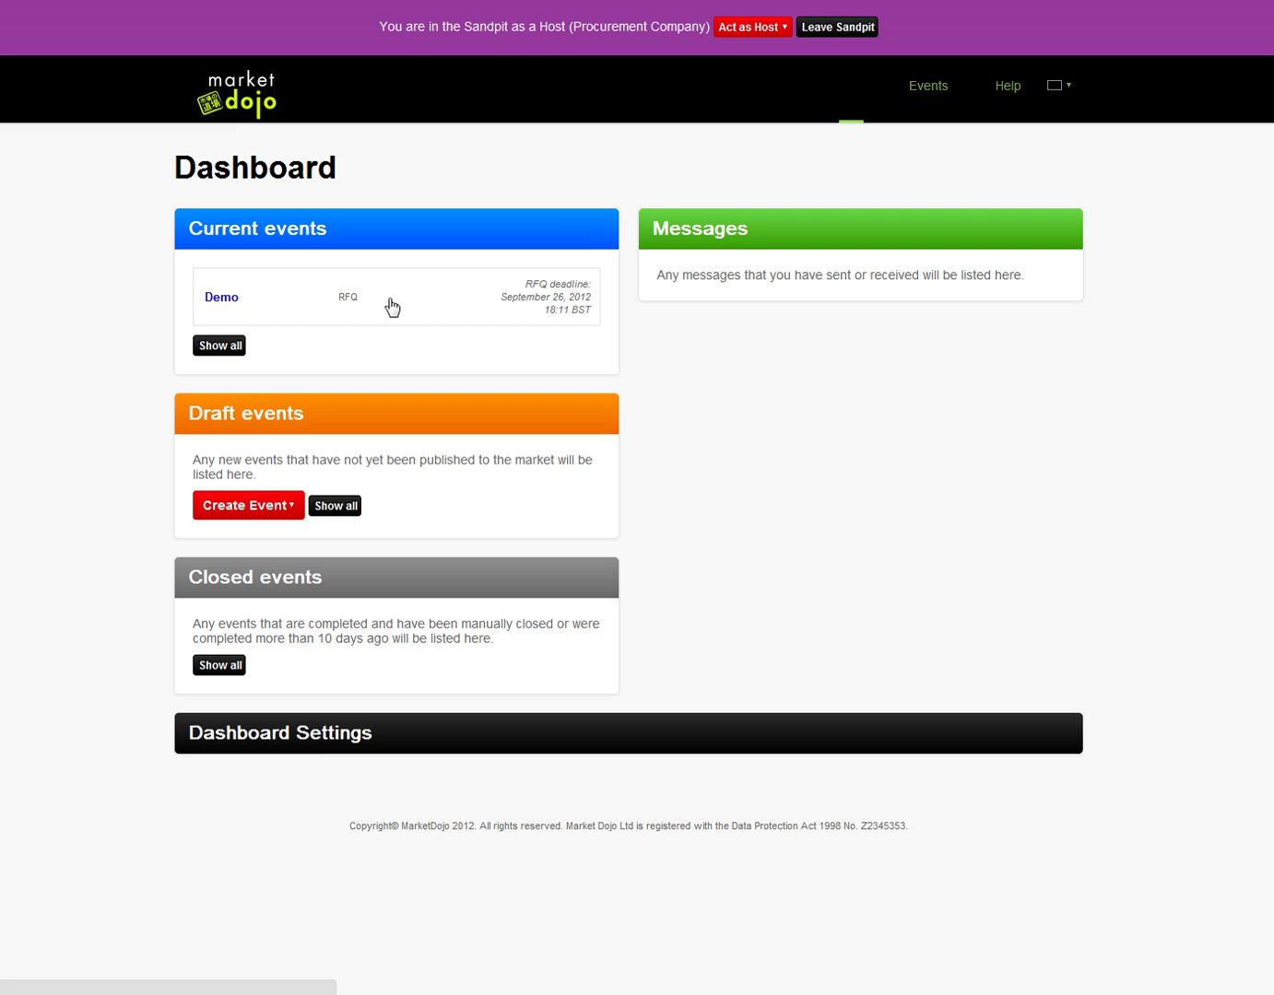
{"action": "left_click", "coordinate": [218, 297]}
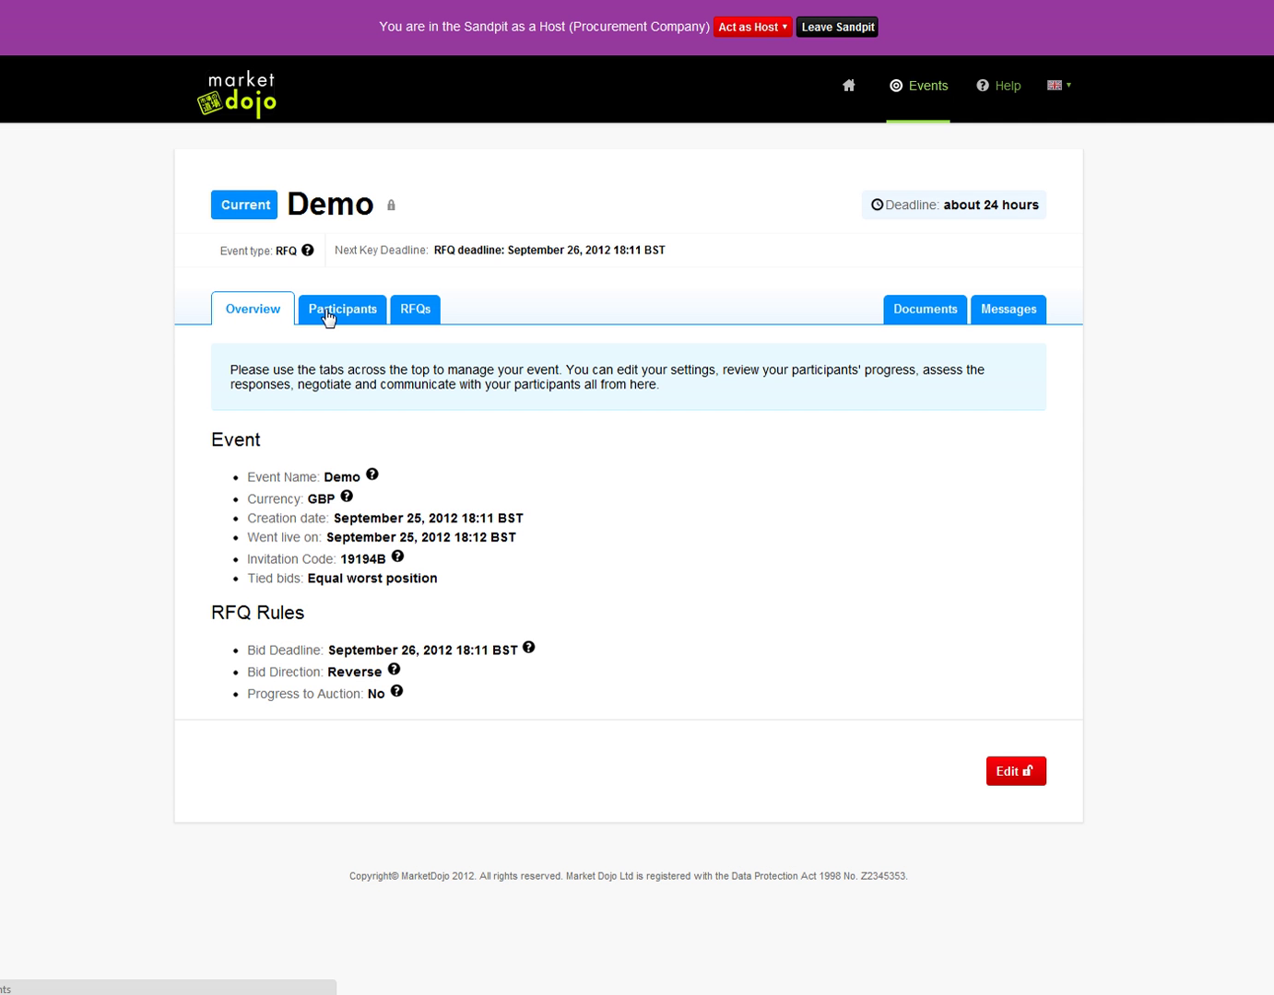
{"action": "left_click", "coordinate": [327, 316]}
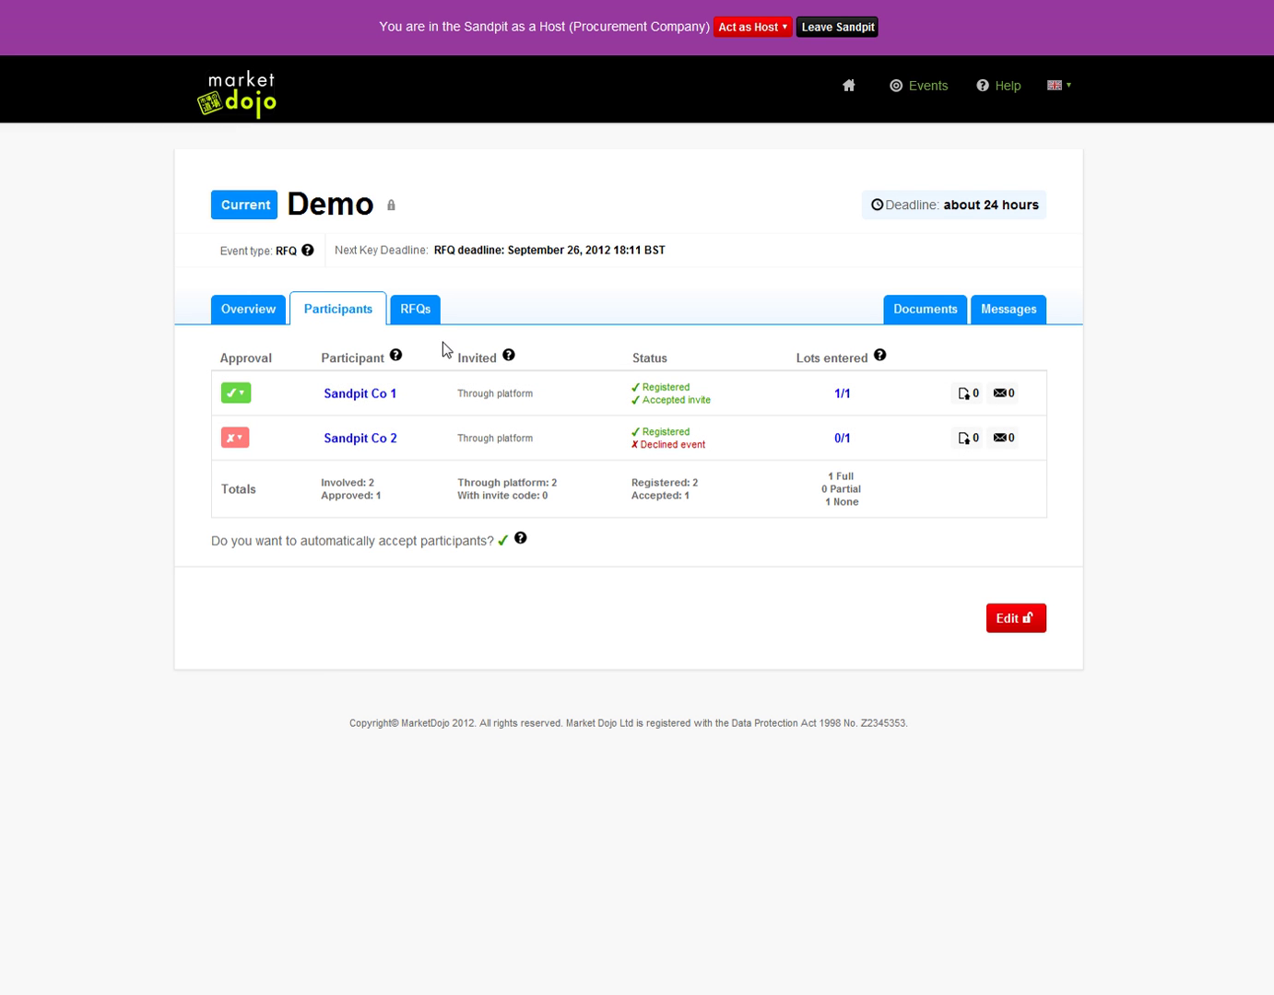
{"action": "left_click", "coordinate": [406, 317]}
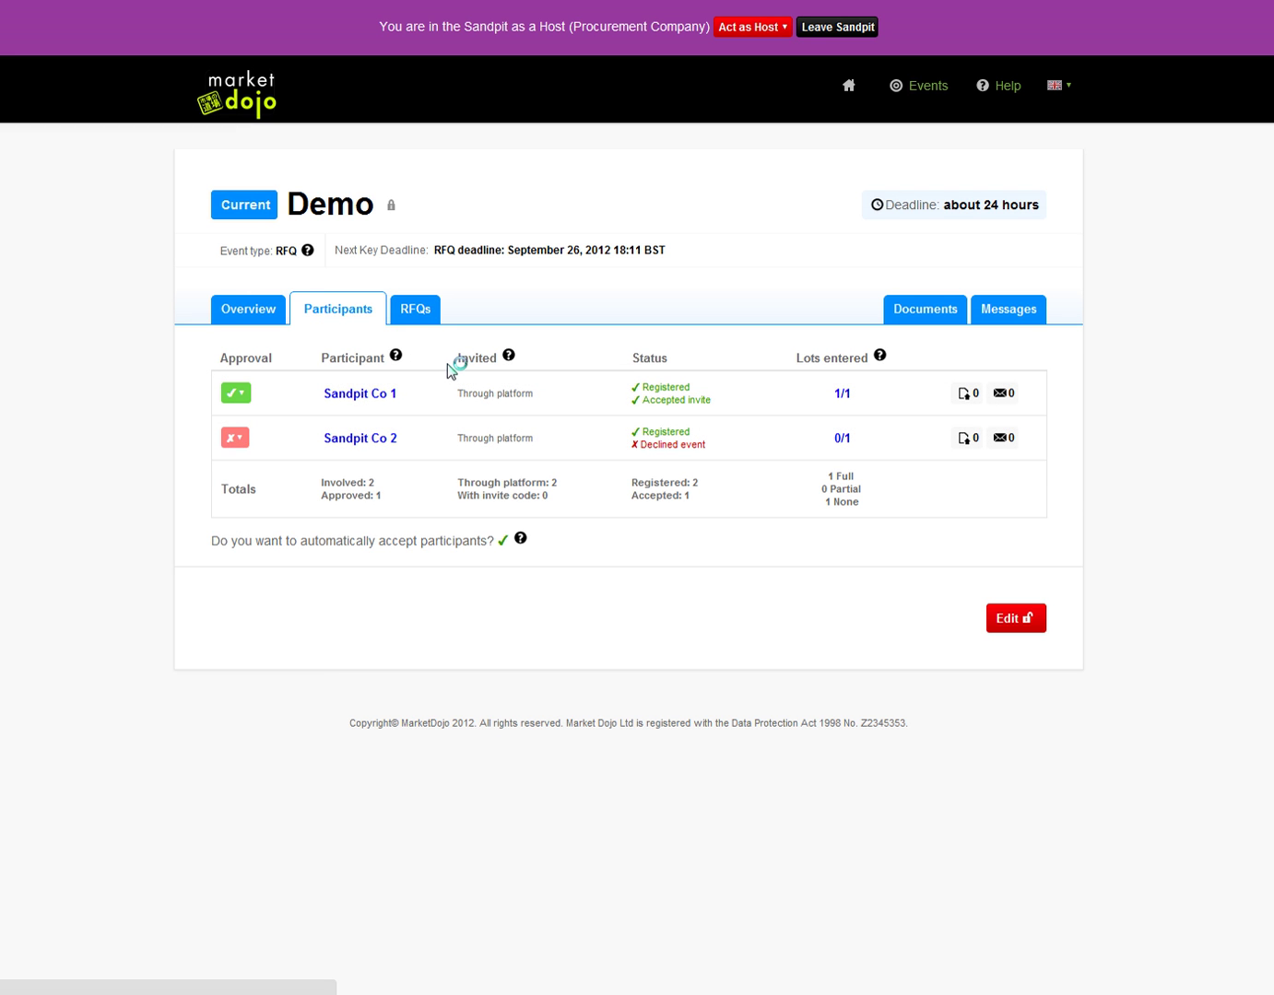